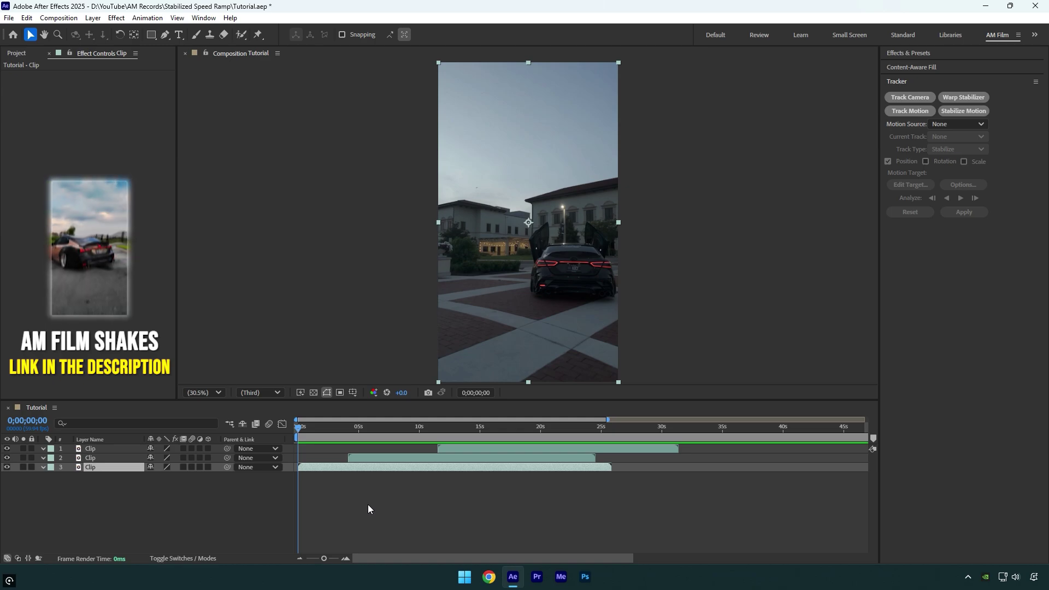
# Enable Time Remapping on the bottom Clip layer and keyframe a later value at 0;00;01;40
pyautogui.rightClick(108, 468)
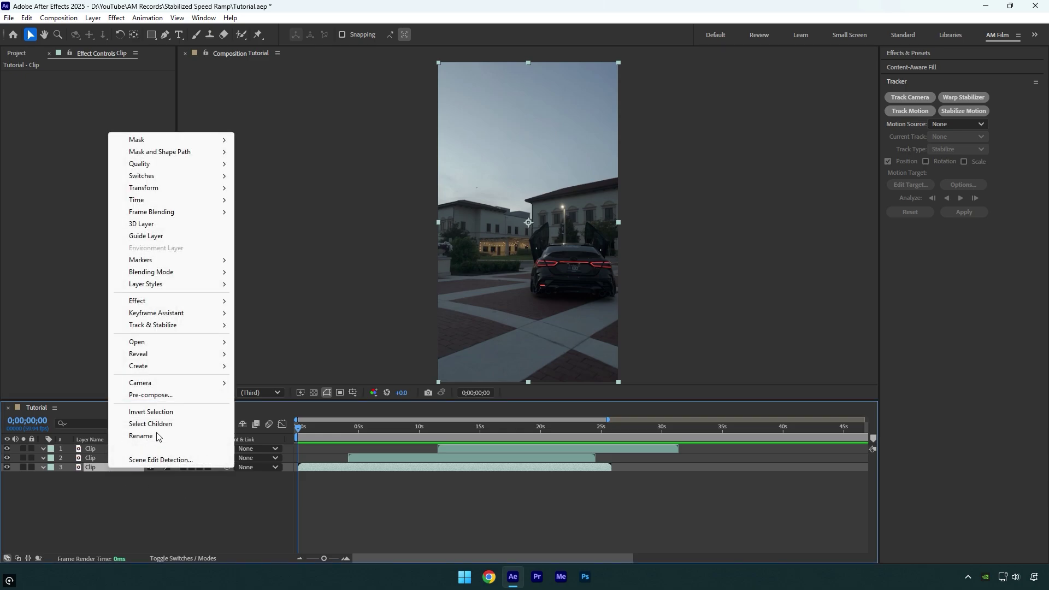
pyautogui.moveTo(208, 200)
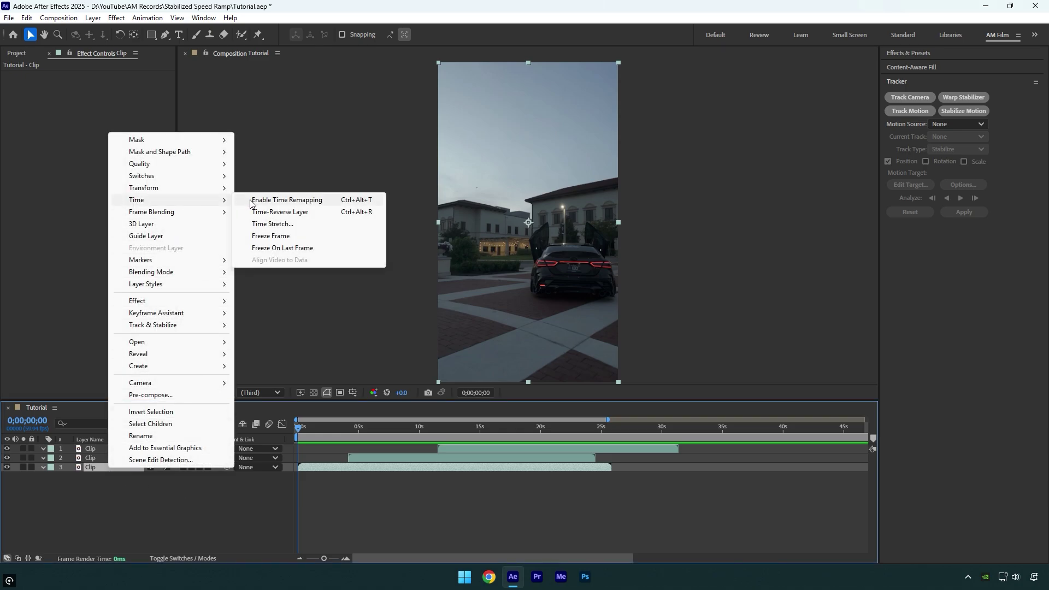
pyautogui.click(251, 202)
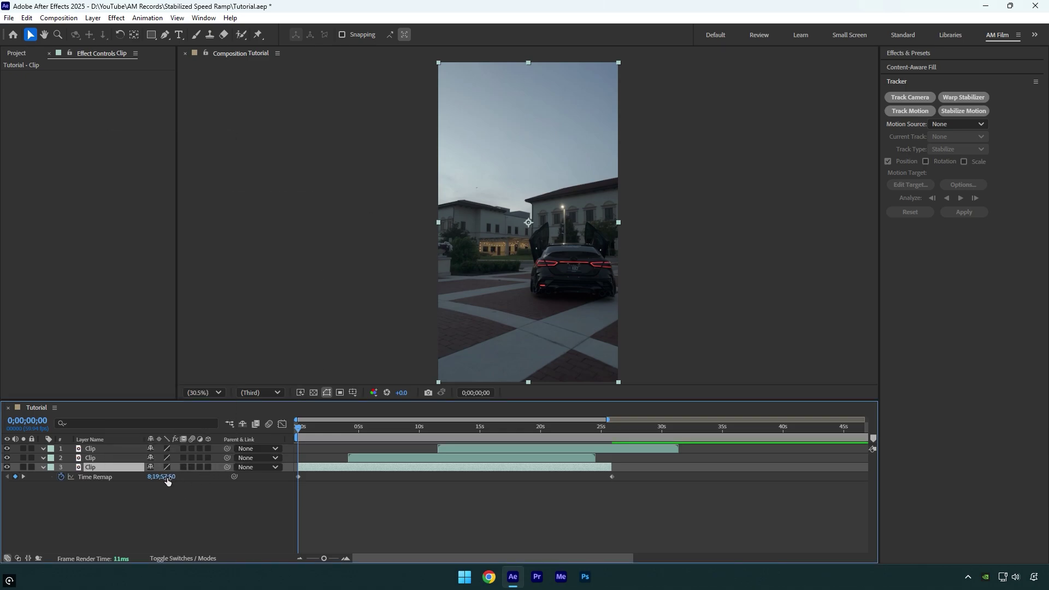
pyautogui.moveTo(167, 477); pyautogui.dragTo(264, 476)
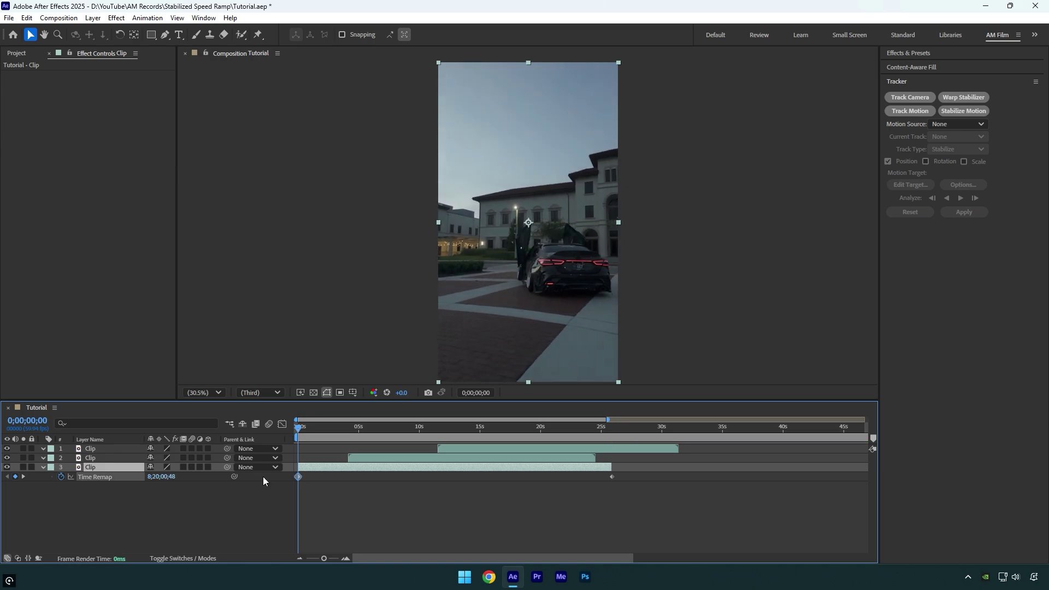
pyautogui.moveTo(298, 427); pyautogui.dragTo(318, 422)
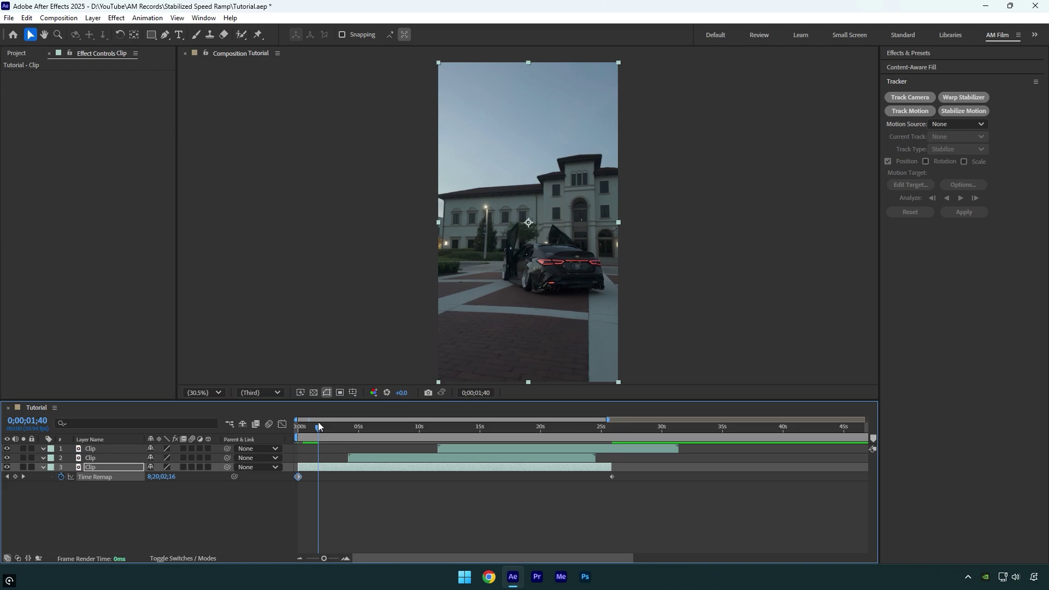
pyautogui.moveTo(164, 477); pyautogui.dragTo(268, 475)
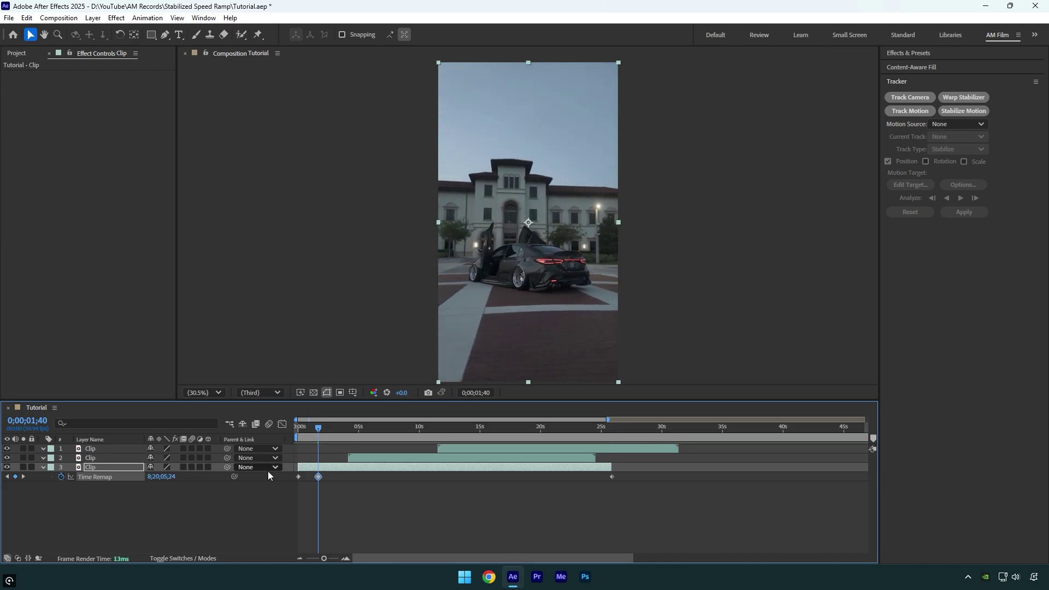
# Split the clip at 0;00;01;40, delete the remainder, and Easy Ease both Time Remap keyframes
pyautogui.hotkey('ctrl', 'shift', 'd')
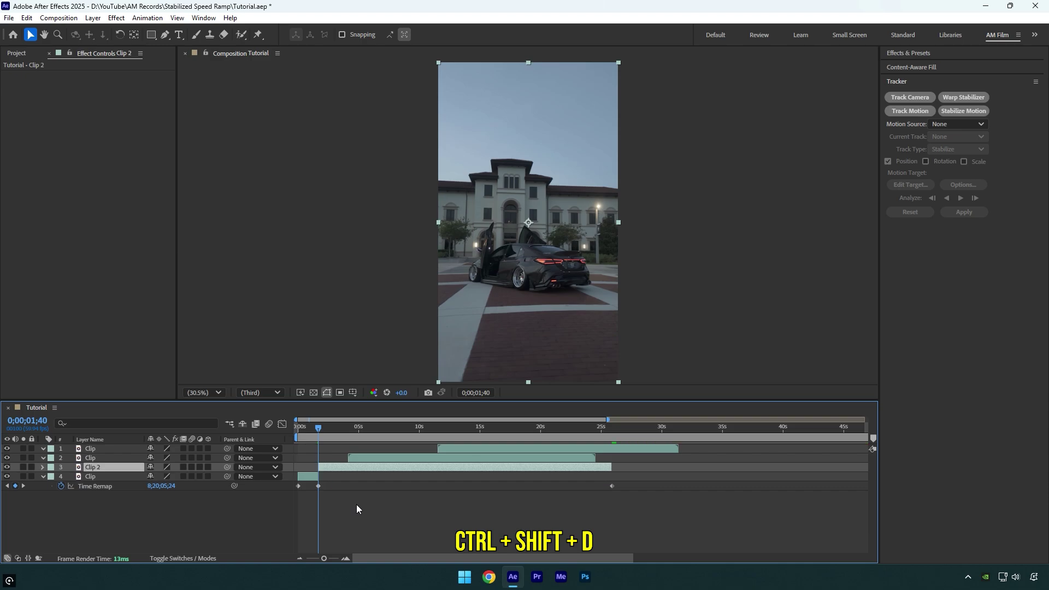
pyautogui.press('Delete')
pyautogui.moveTo(356, 504); pyautogui.dragTo(297, 477)
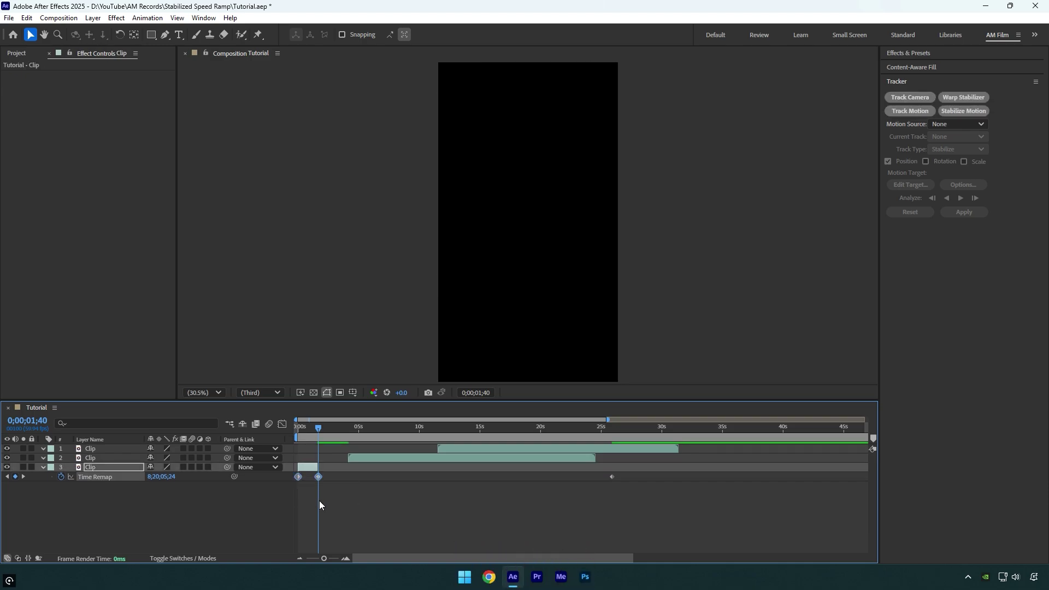
pyautogui.press('F9')
pyautogui.moveTo(319, 430); pyautogui.dragTo(286, 428)
# In the Graph Editor's value graph, steepen the first keyframe's handle for a sharper speed ramp
pyautogui.click(282, 426)
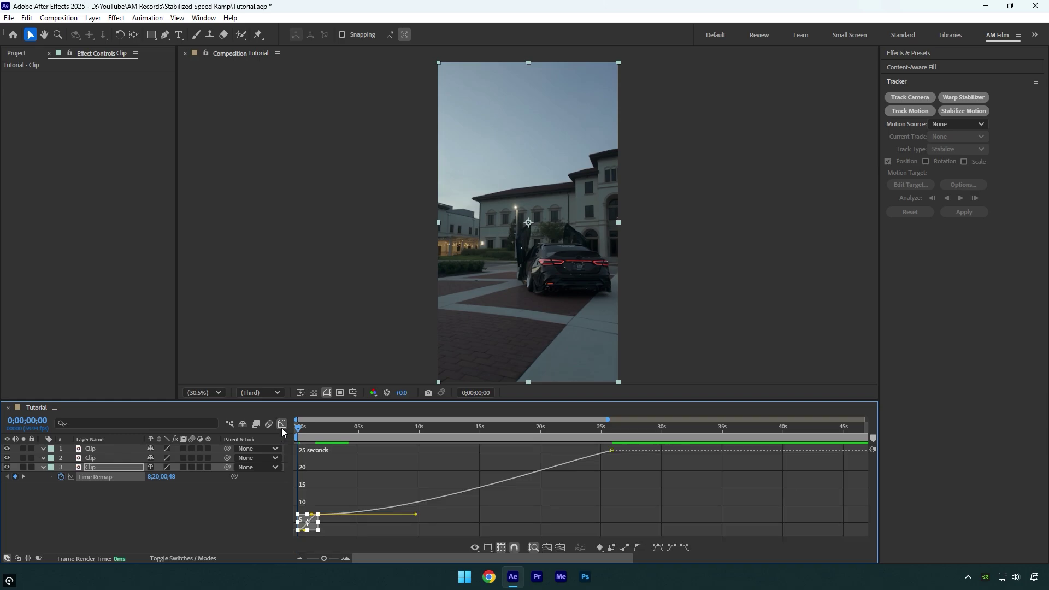
pyautogui.rightClick(328, 466)
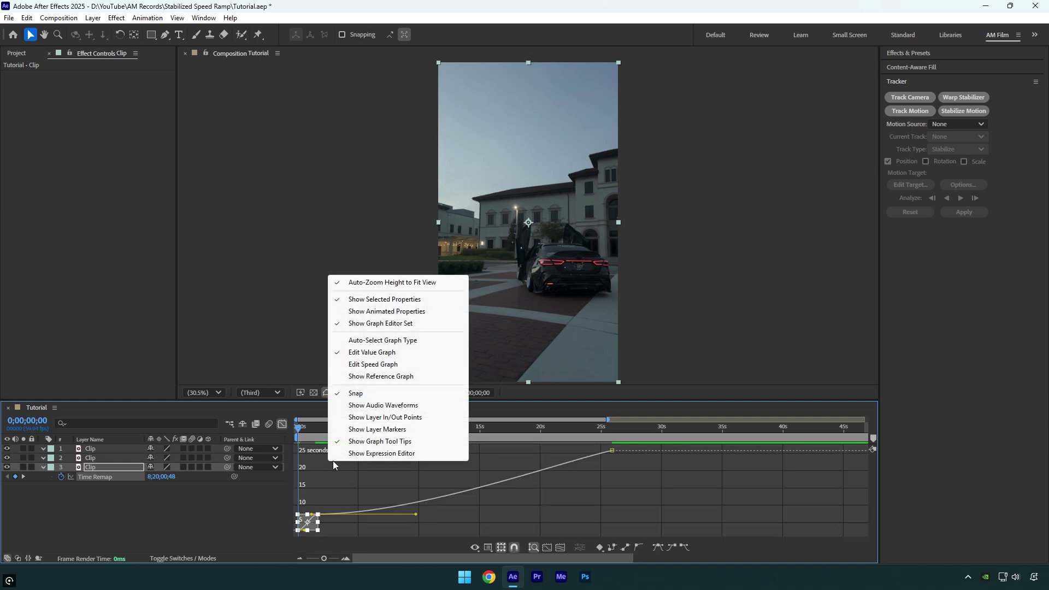
pyautogui.click(361, 353)
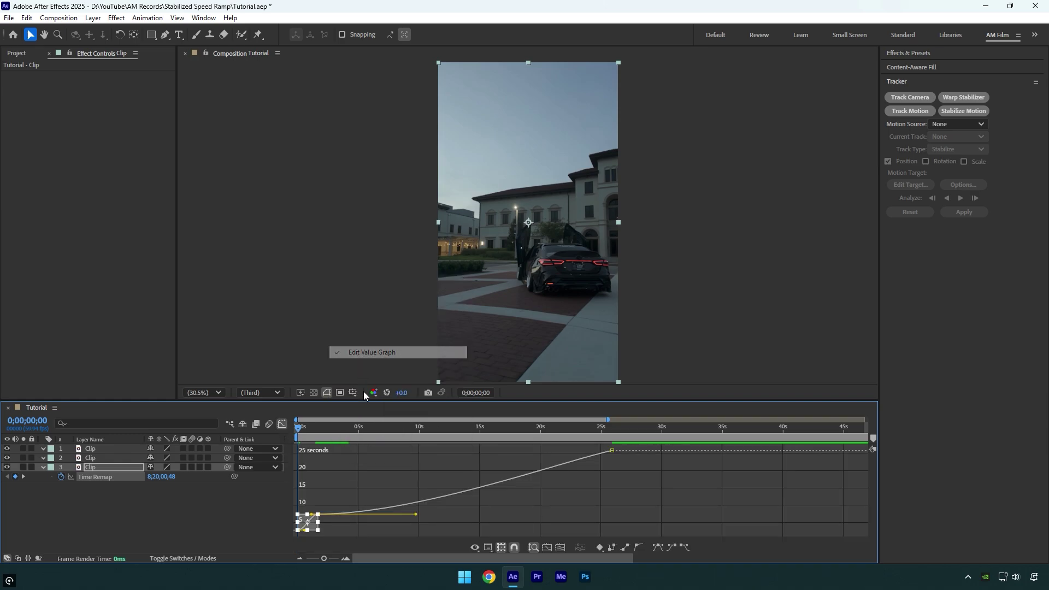
pyautogui.click(346, 558)
pyautogui.click(346, 558)
pyautogui.moveTo(476, 482)
pyautogui.mouseDown()
pyautogui.moveTo(444, 457)
pyautogui.moveTo(408, 493)
pyautogui.moveTo(440, 519)
pyautogui.mouseUp()
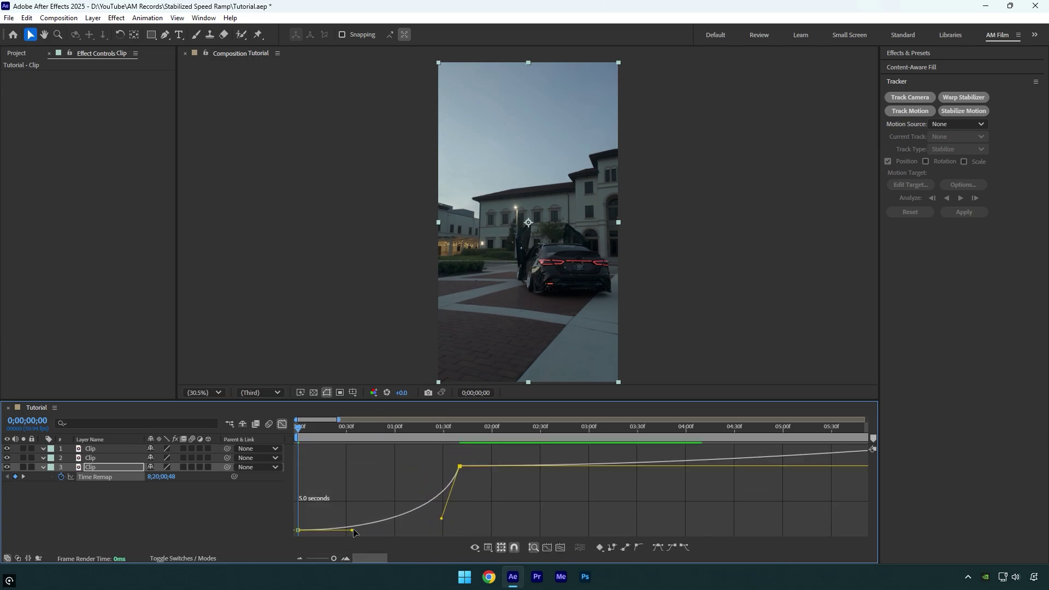
pyautogui.moveTo(352, 530); pyautogui.dragTo(315, 477)
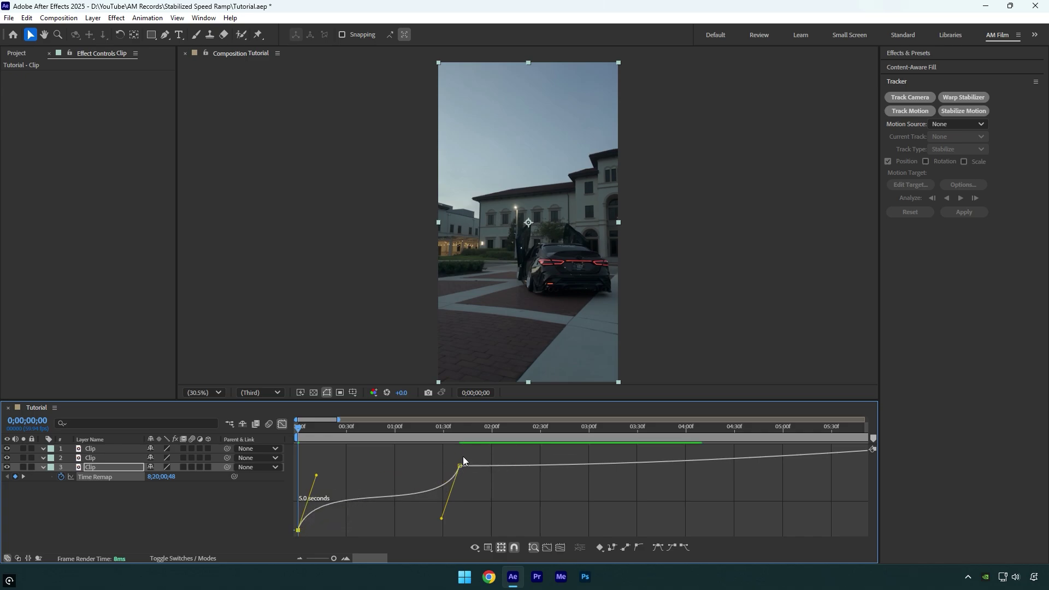
# Move the middle Clip layer's start to where the bottom clip ends, 0;00;01;40
pyautogui.click(282, 425)
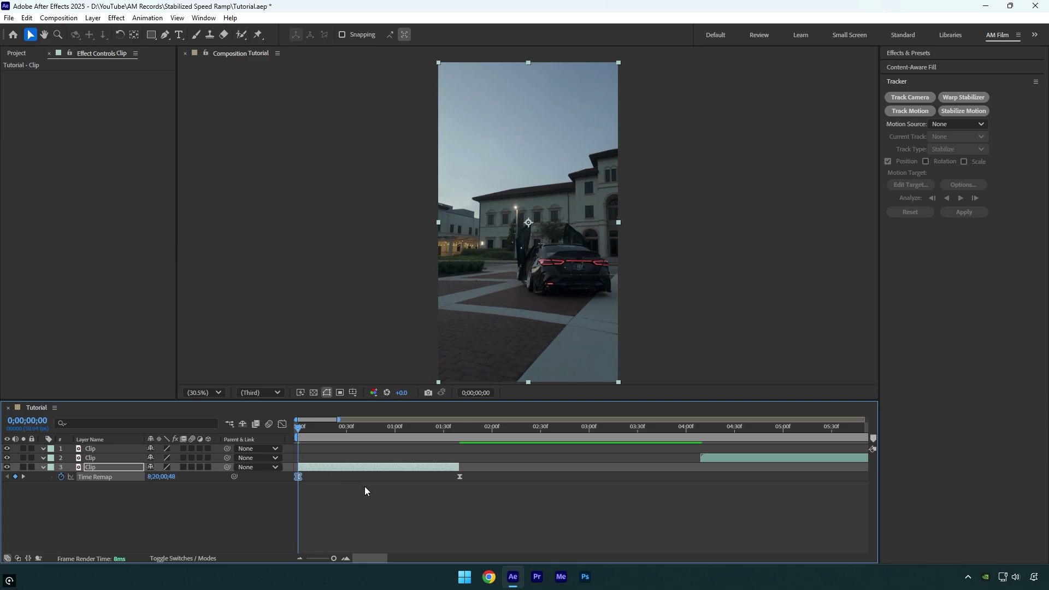
pyautogui.press('o')
pyautogui.click(713, 458)
pyautogui.press('[')
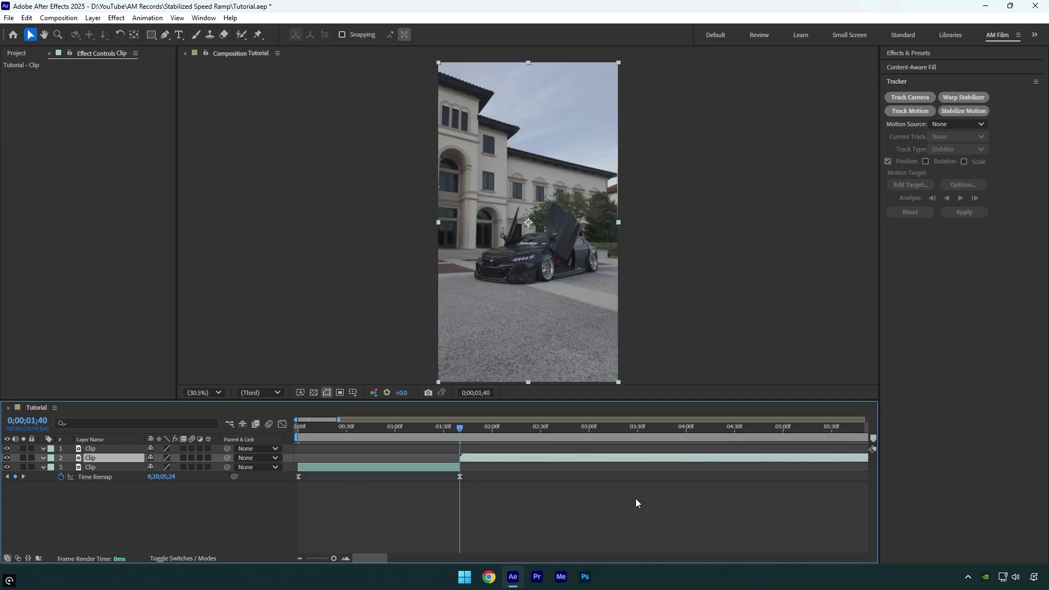
# Enable Time Remapping on the middle clip and keyframe an advanced Time Remap value
pyautogui.rightClick(123, 464)
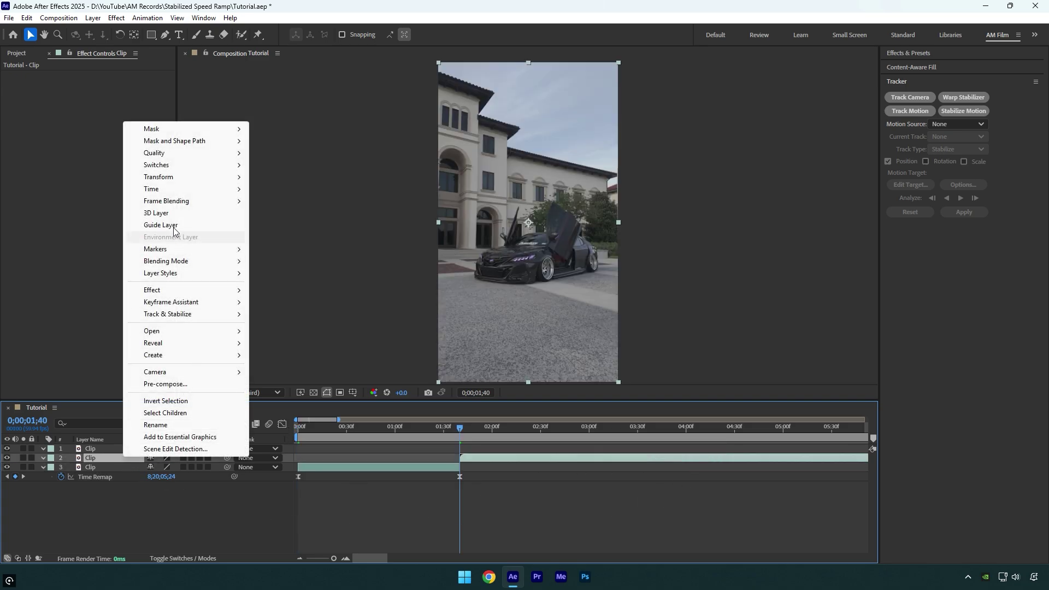
pyautogui.moveTo(157, 190)
pyautogui.click(274, 192)
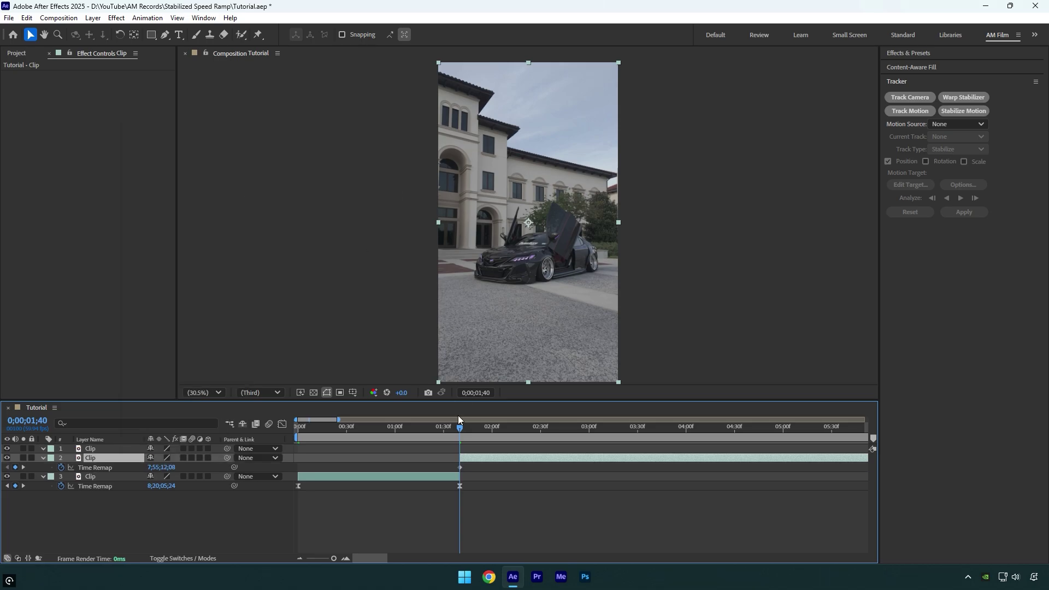
pyautogui.moveTo(459, 426)
pyautogui.mouseDown()
pyautogui.moveTo(414, 428)
pyautogui.moveTo(565, 419)
pyautogui.moveTo(468, 424)
pyautogui.mouseUp()
pyautogui.moveTo(162, 468); pyautogui.dragTo(634, 428)
pyautogui.moveTo(171, 473); pyautogui.dragTo(141, 478)
# Trim the middle clip at 0;00;03;28 and make three eased keyframes at the start, 02;30, and 03;28
pyautogui.hotkey('ctrl', 'shift', 'd')
pyautogui.click(612, 487)
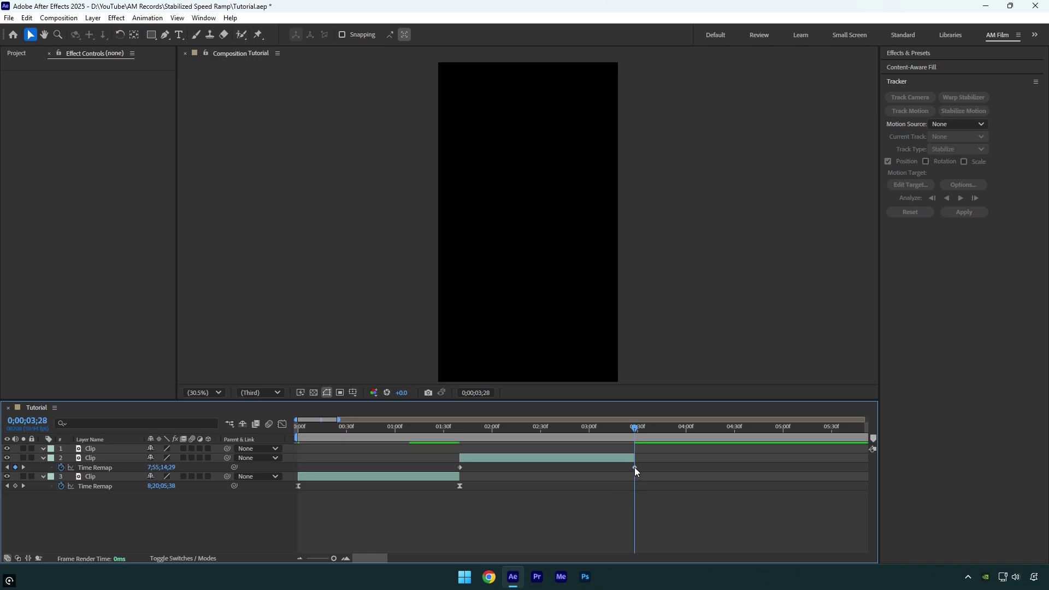
pyautogui.moveTo(635, 467); pyautogui.dragTo(541, 472)
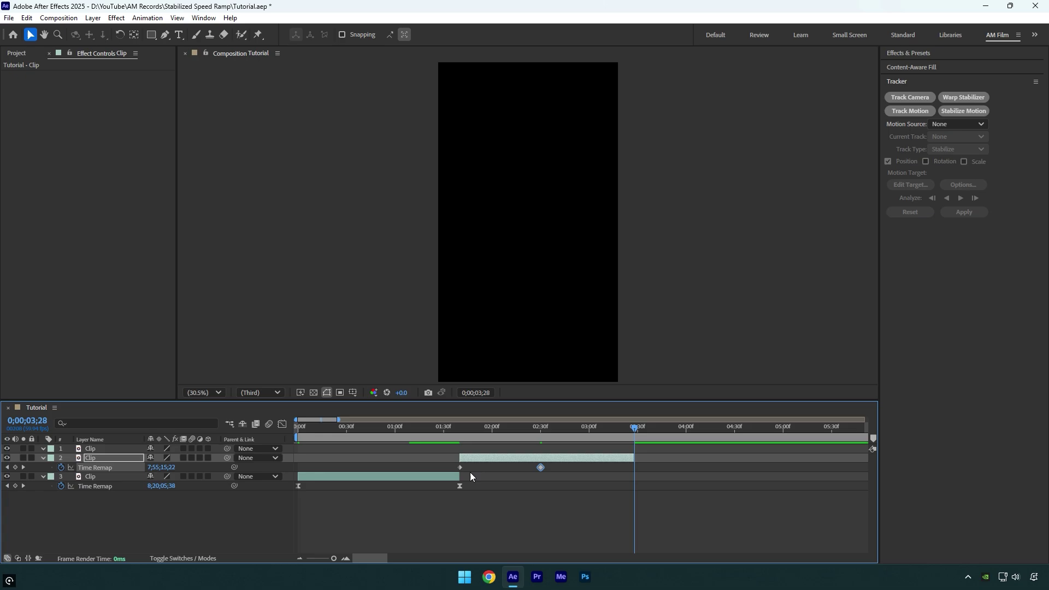
pyautogui.hotkey('ctrl', 'v')
pyautogui.moveTo(651, 464); pyautogui.dragTo(446, 470)
pyautogui.press('F9')
# Reshape the middle clip's Graph Editor curve into a steep U-shaped slow-motion dip
pyautogui.click(282, 424)
pyautogui.moveTo(409, 468); pyautogui.dragTo(460, 472)
pyautogui.moveTo(514, 530); pyautogui.dragTo(473, 531)
pyautogui.moveTo(603, 454); pyautogui.dragTo(633, 476)
pyautogui.moveTo(572, 530); pyautogui.dragTo(627, 529)
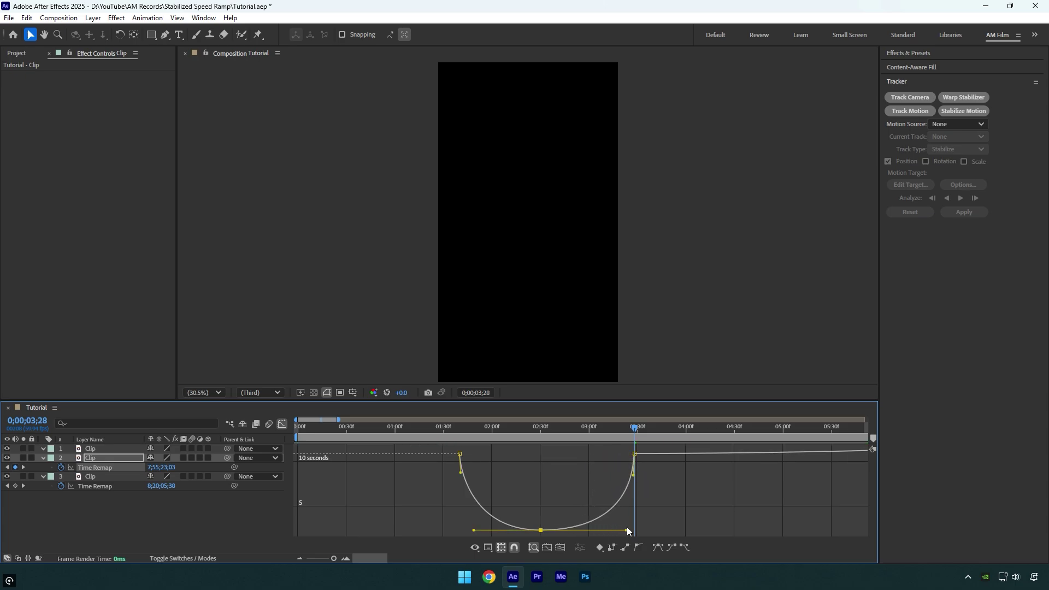
# Start the top Clip layer at 0;00;03;28 and enable Time Remapping on it
pyautogui.click(282, 425)
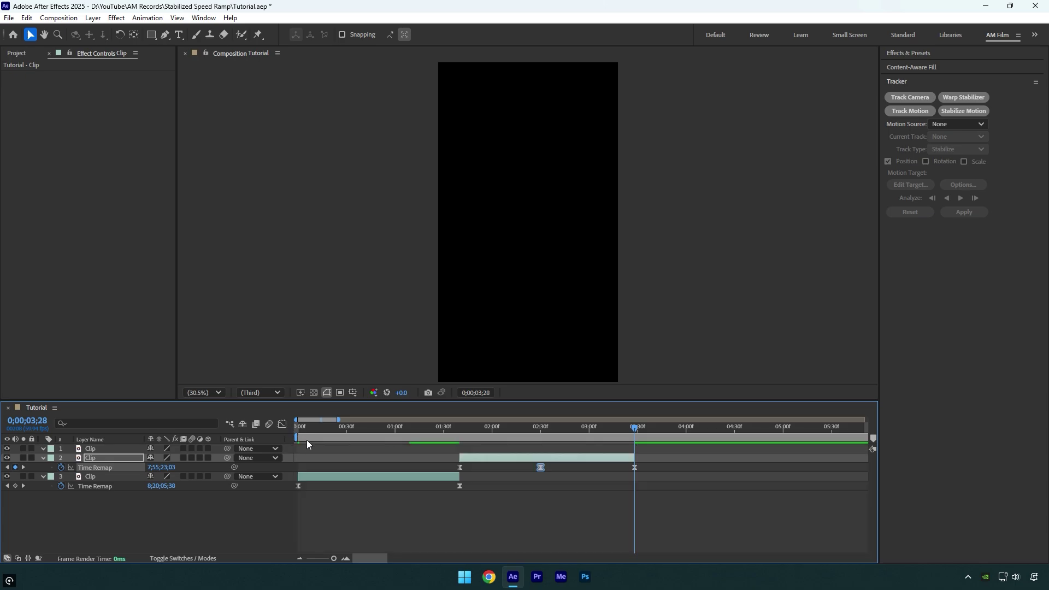
pyautogui.click(114, 448)
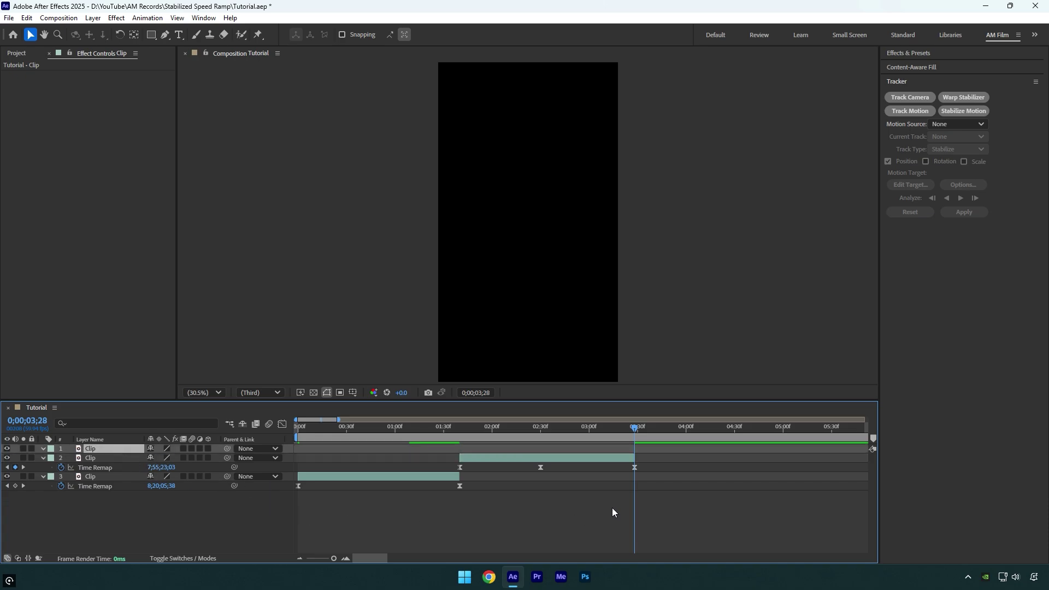
pyautogui.press('[')
pyautogui.rightClick(109, 451)
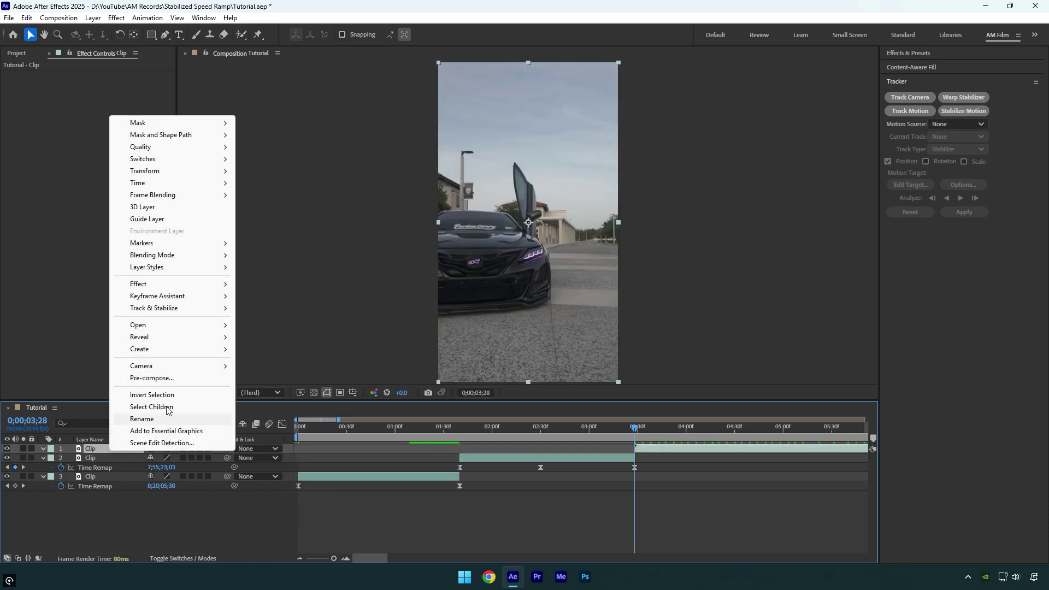
pyautogui.moveTo(158, 185)
pyautogui.click(248, 185)
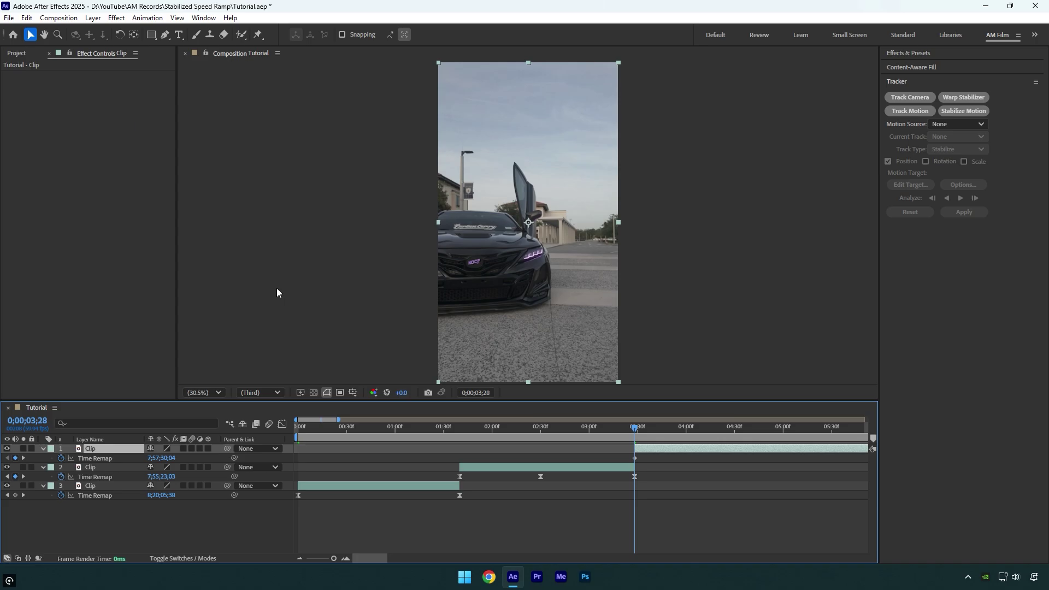
# Add a later Time Remap keyframe on the top clip at 0;00;05;05
pyautogui.moveTo(635, 428)
pyautogui.mouseDown()
pyautogui.moveTo(592, 429)
pyautogui.moveTo(635, 429)
pyautogui.mouseUp()
pyautogui.moveTo(164, 458); pyautogui.dragTo(274, 456)
pyautogui.moveTo(635, 428); pyautogui.dragTo(792, 429)
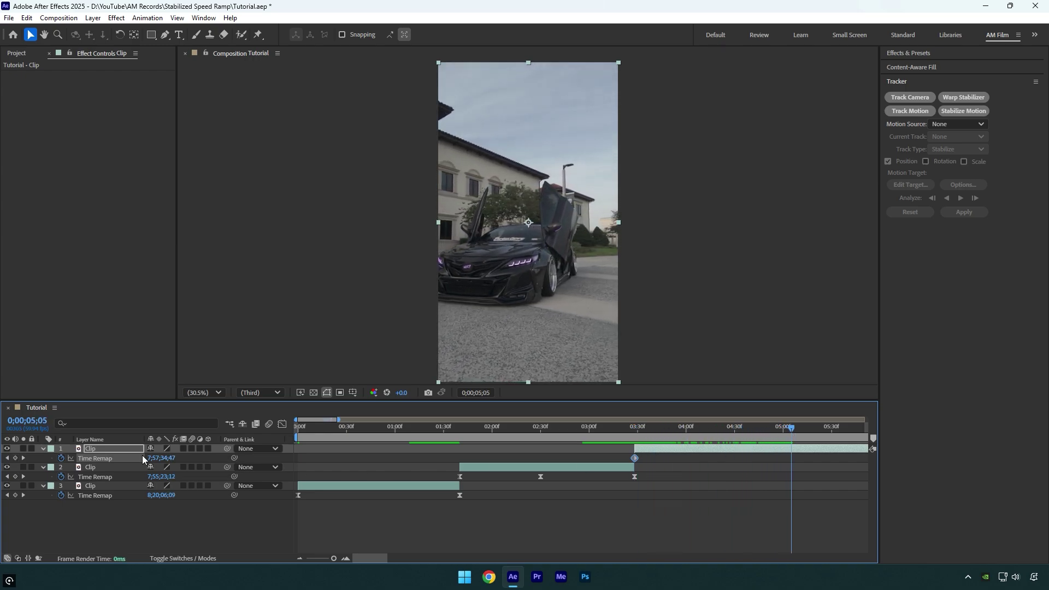
pyautogui.moveTo(163, 458); pyautogui.dragTo(382, 448)
# Trim the top clip at 5;05, move its keyframe to about 4;00, and add one at 4;25
pyautogui.hotkey('ctrl', 'shift', 'd')
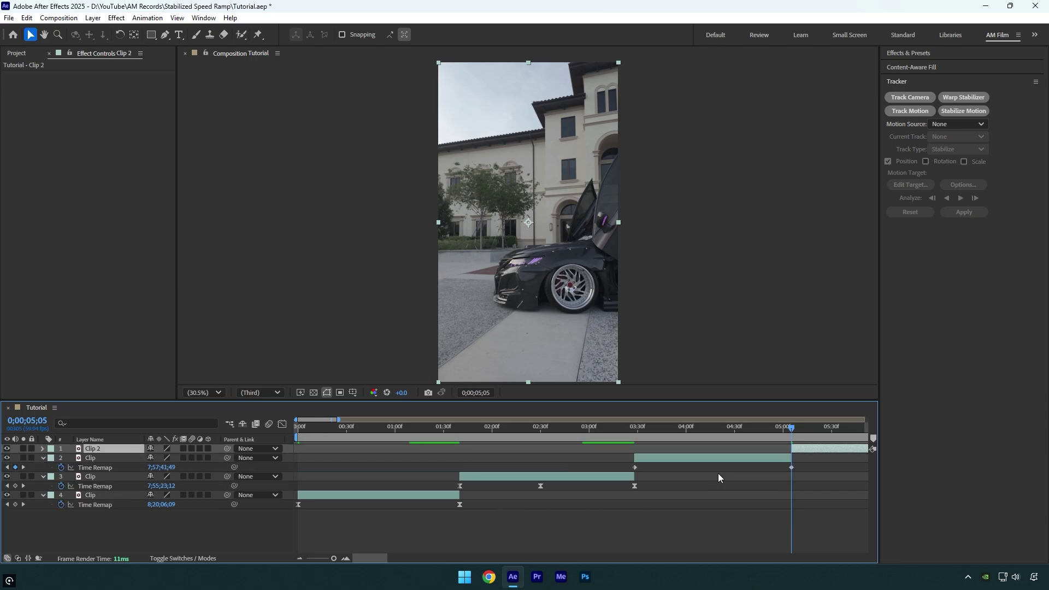
pyautogui.press('Delete')
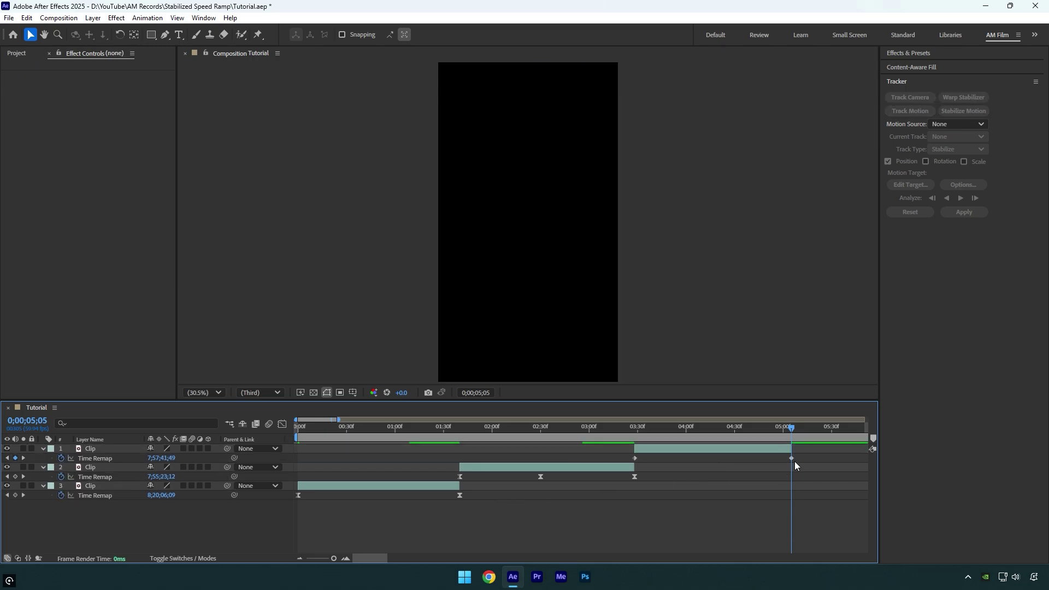
pyautogui.moveTo(791, 458); pyautogui.dragTo(674, 464)
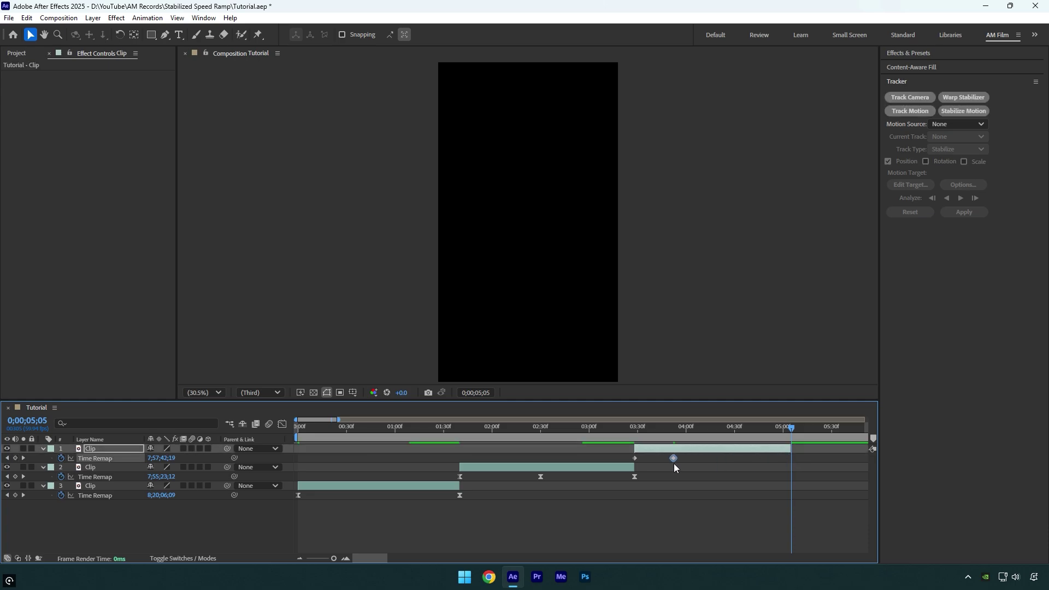
pyautogui.click(635, 459)
pyautogui.click(727, 432)
pyautogui.hotkey('ctrl', 'v')
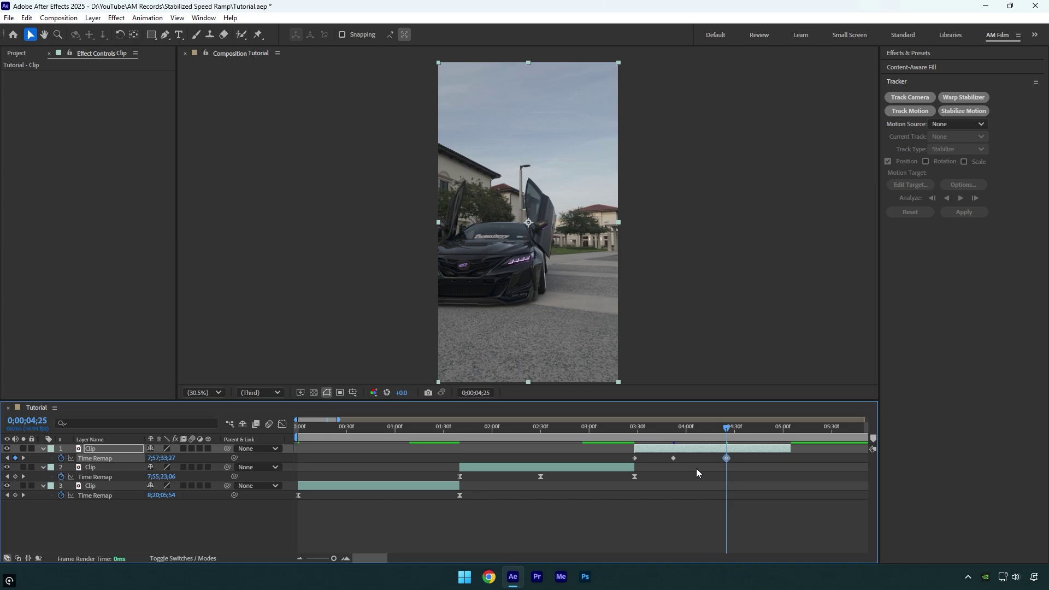
# Add a keyframe at 5;05, adjust the middle keyframes, and Easy Ease all four
pyautogui.click(674, 458)
pyautogui.moveTo(732, 432); pyautogui.dragTo(791, 431)
pyautogui.hotkey('ctrl', 'v')
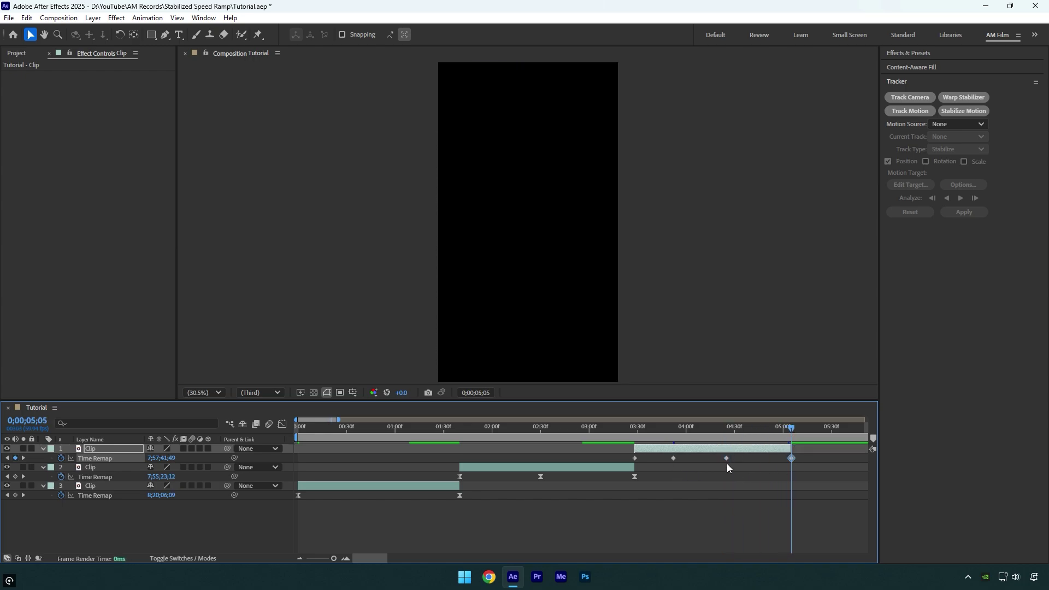
pyautogui.moveTo(727, 459)
pyautogui.mouseDown()
pyautogui.moveTo(682, 459)
pyautogui.moveTo(737, 460)
pyautogui.mouseUp()
pyautogui.moveTo(824, 456); pyautogui.dragTo(641, 458)
pyautogui.press('F9')
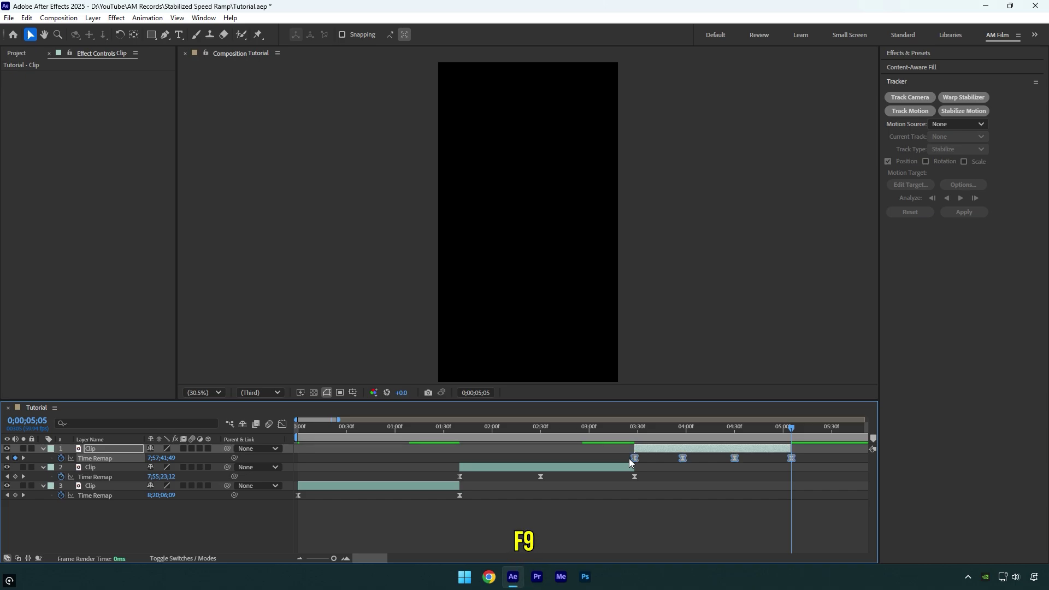
# Drag the Graph Editor handles so the top clip's curve rises, dips, and surges into 5;05
pyautogui.click(282, 425)
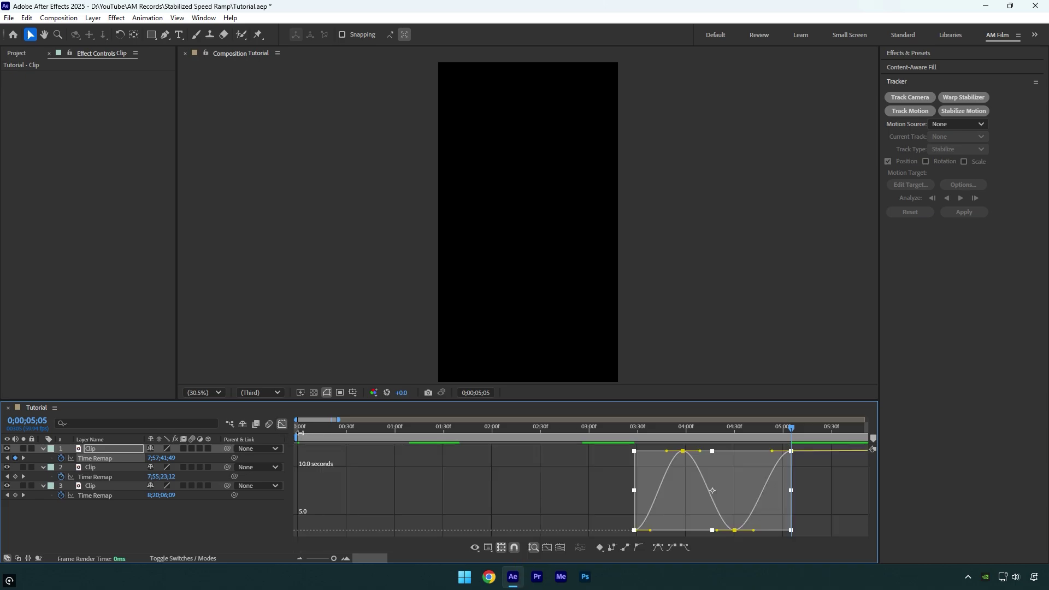
pyautogui.click(635, 530)
pyautogui.moveTo(649, 529); pyautogui.dragTo(635, 513)
pyautogui.moveTo(666, 451); pyautogui.dragTo(716, 451)
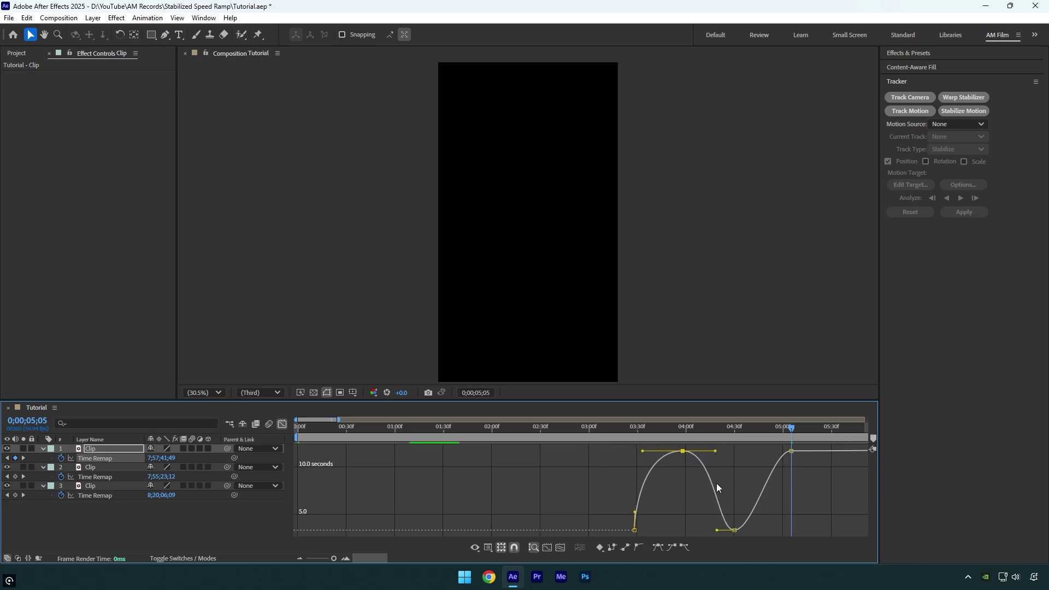
pyautogui.moveTo(717, 530); pyautogui.dragTo(771, 530)
pyautogui.moveTo(769, 454); pyautogui.dragTo(789, 468)
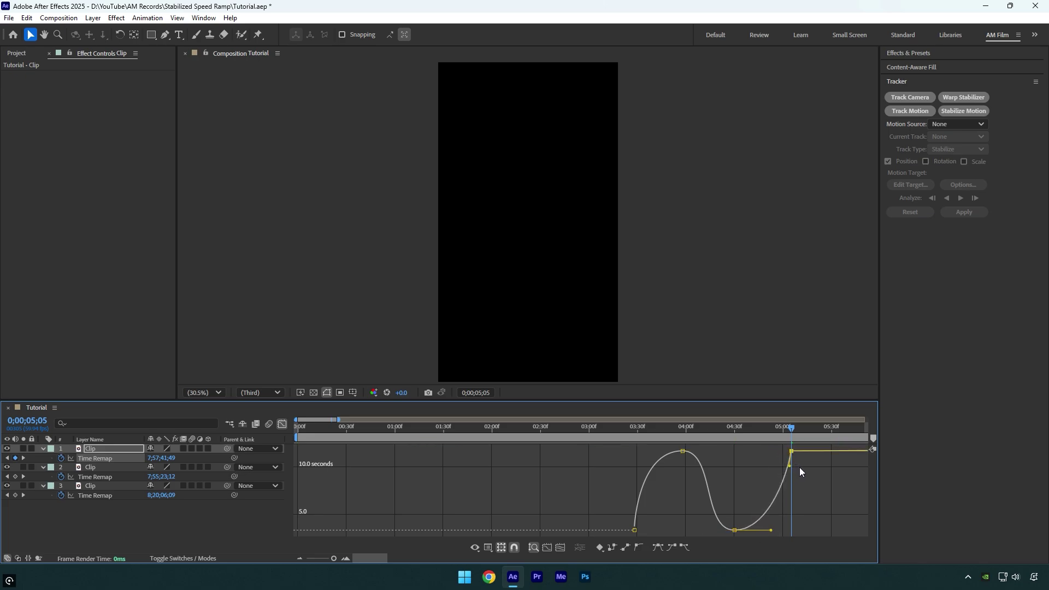
# End the work area at 5;05 and preview the speed ramp from the start
pyautogui.click(283, 425)
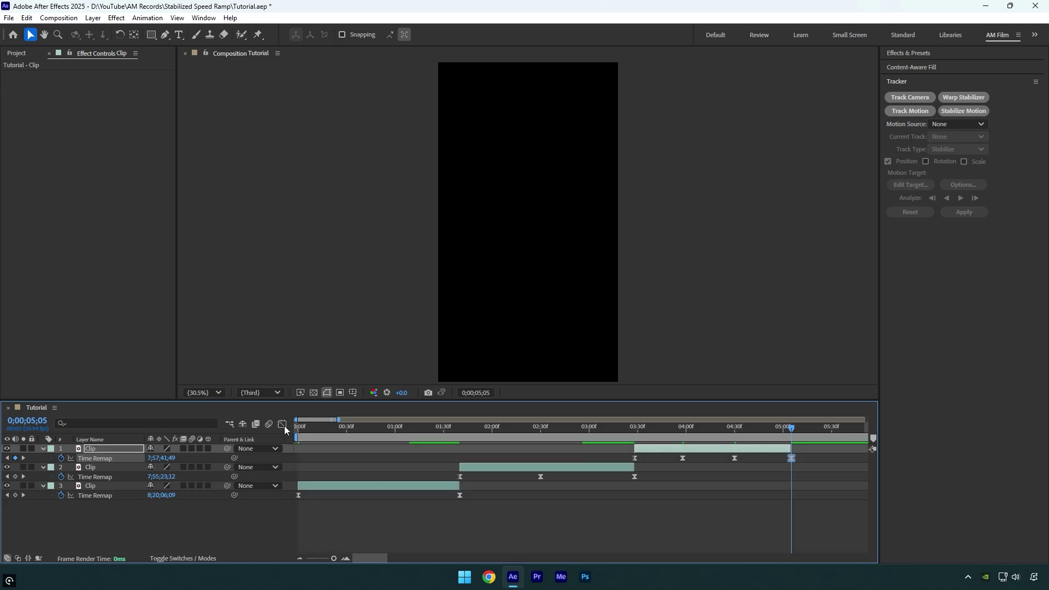
pyautogui.press('n')
pyautogui.moveTo(443, 427); pyautogui.dragTo(190, 442)
pyautogui.press('space')
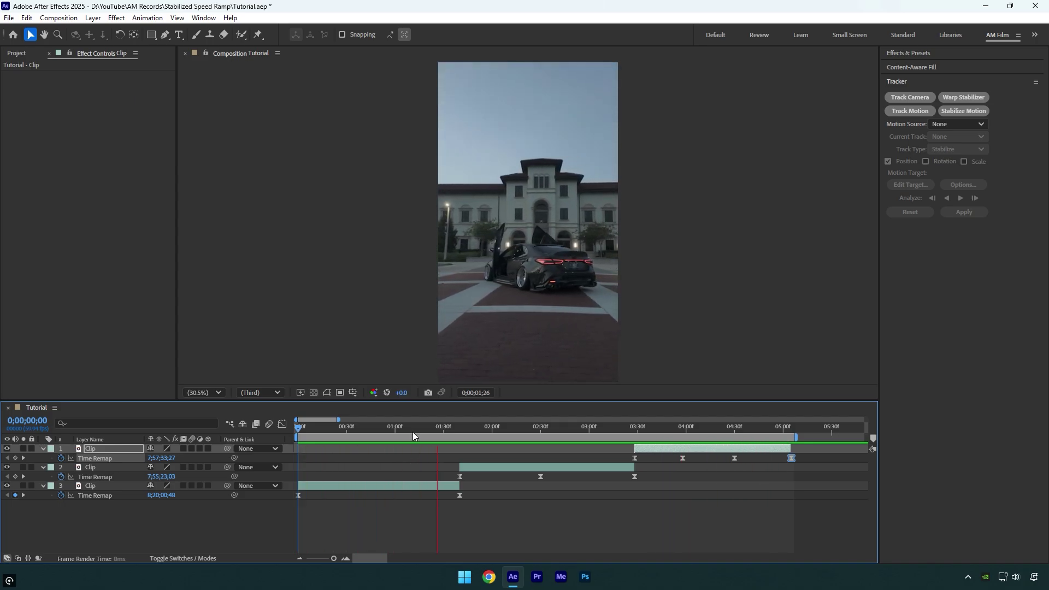
pyautogui.click(357, 432)
pyautogui.moveTo(357, 431); pyautogui.dragTo(298, 428)
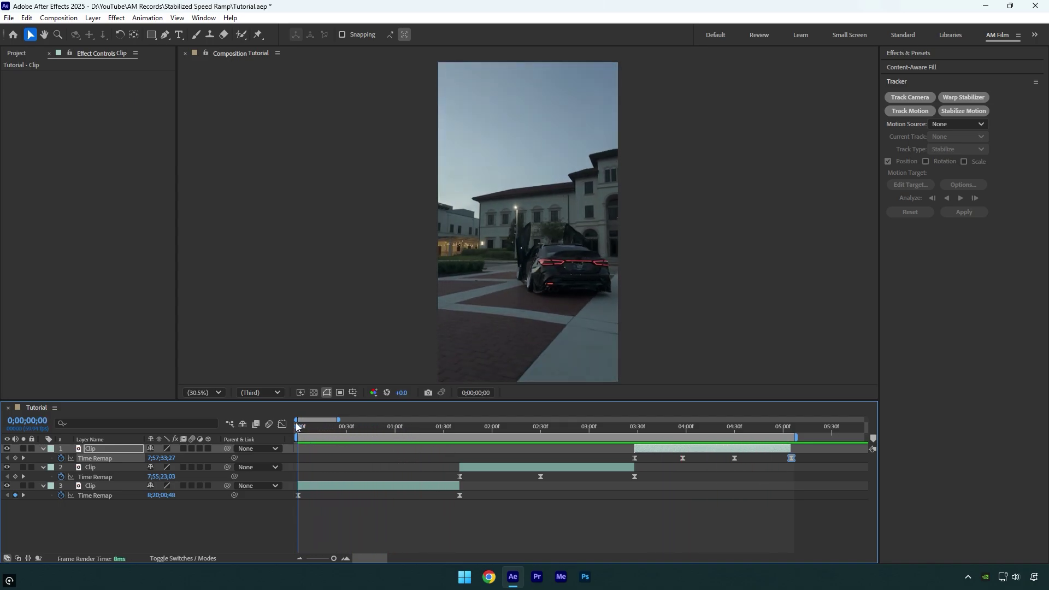
# Turn on frame blending for the top, middle, and bottom Clip layers
pyautogui.click(184, 449)
pyautogui.click(184, 467)
pyautogui.click(183, 486)
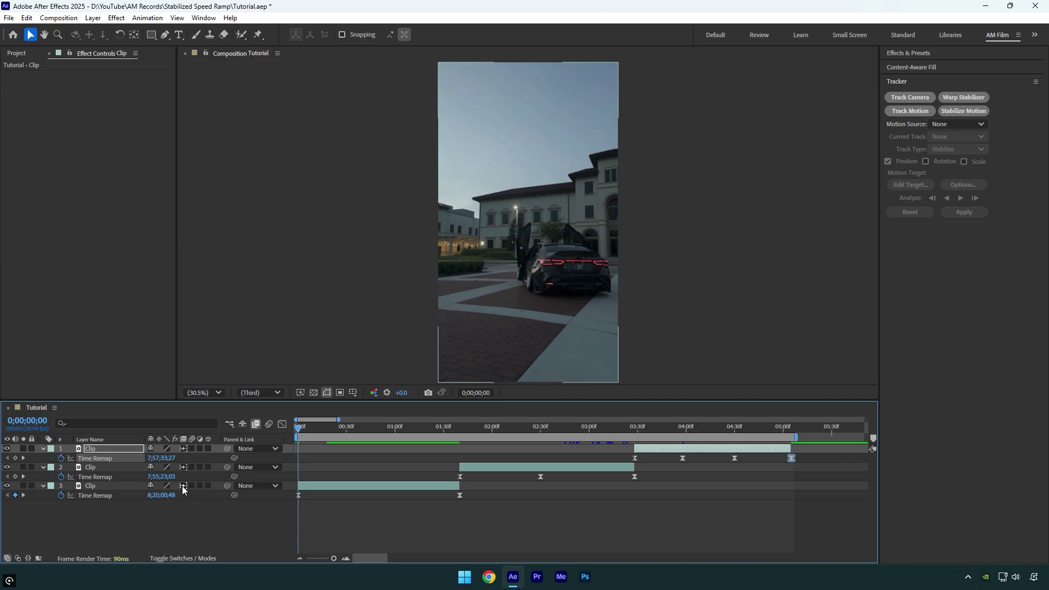
# Pre-compose the bottom clip into Clip Comp 1, moving all attributes into it
pyautogui.click(88, 488)
pyautogui.rightClick(88, 488)
pyautogui.click(164, 416)
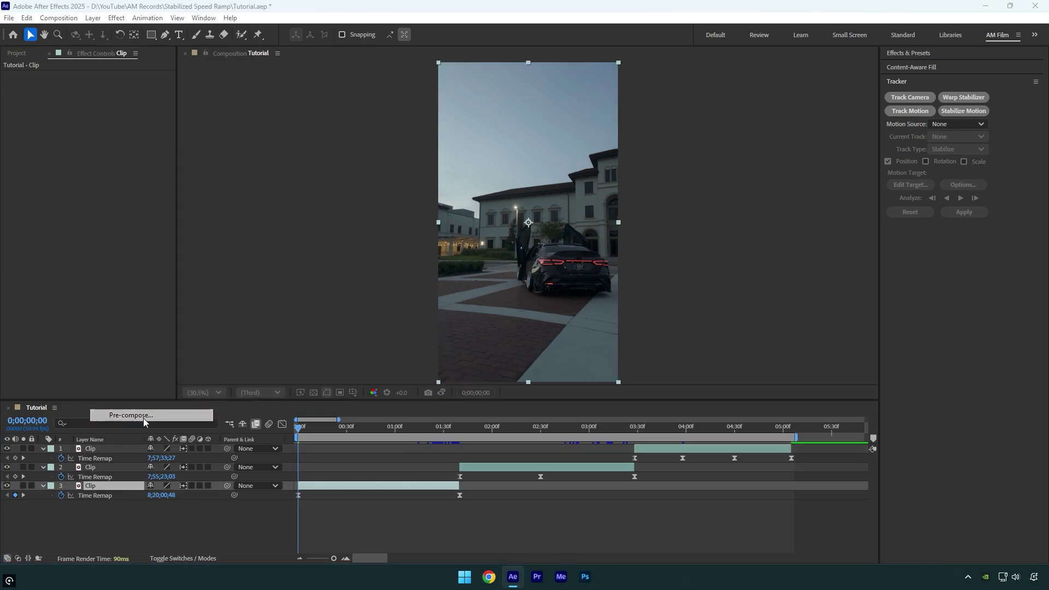
pyautogui.click(473, 290)
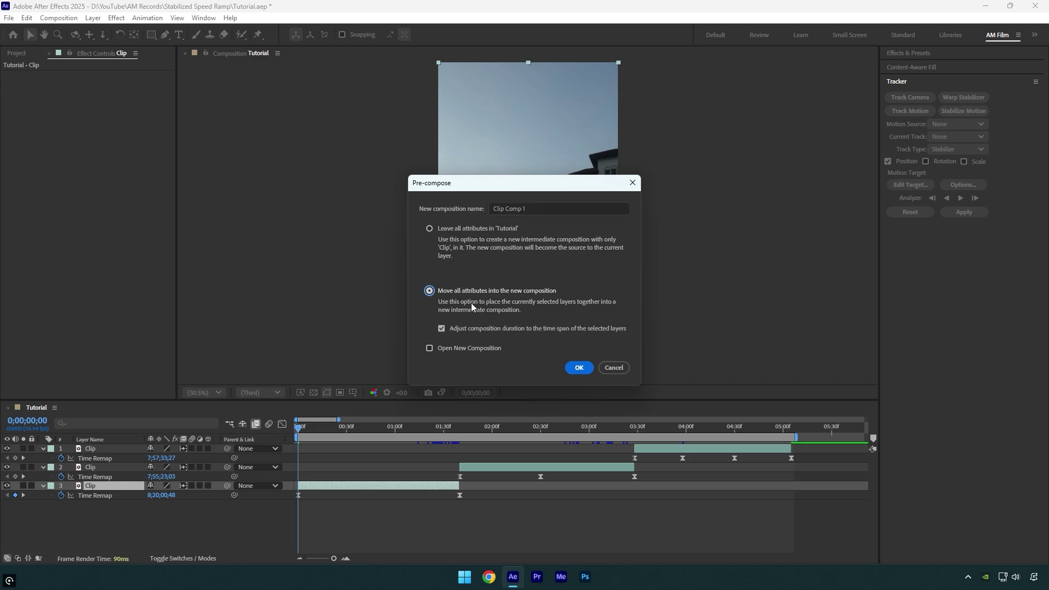
pyautogui.click(576, 370)
# Nest Clip Comp 1 into a new Clip Comp 2 and open it
pyautogui.rightClick(109, 487)
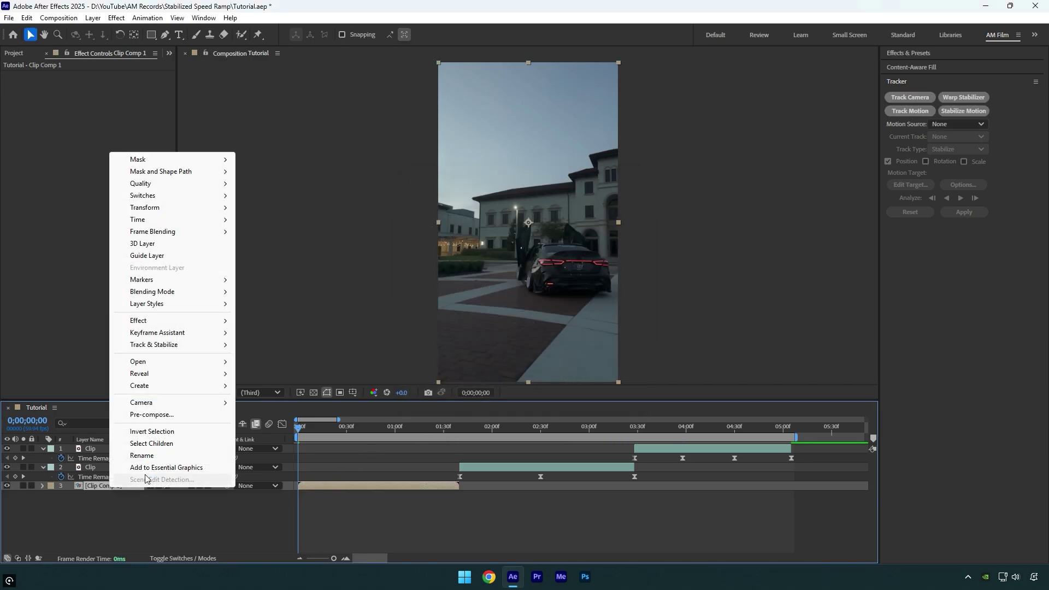
pyautogui.click(140, 415)
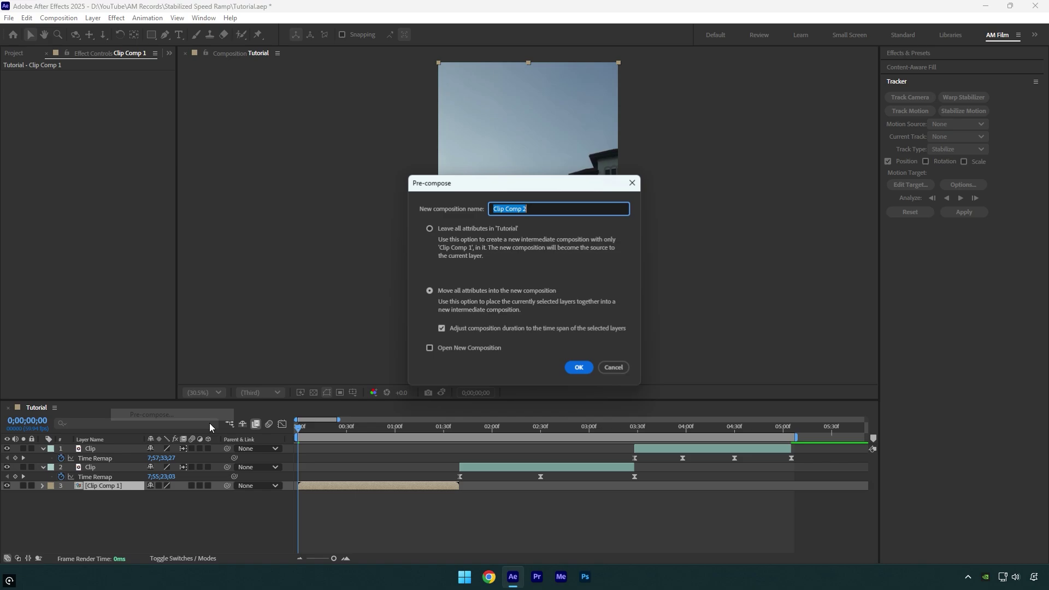
pyautogui.click(578, 367)
pyautogui.doubleClick(330, 486)
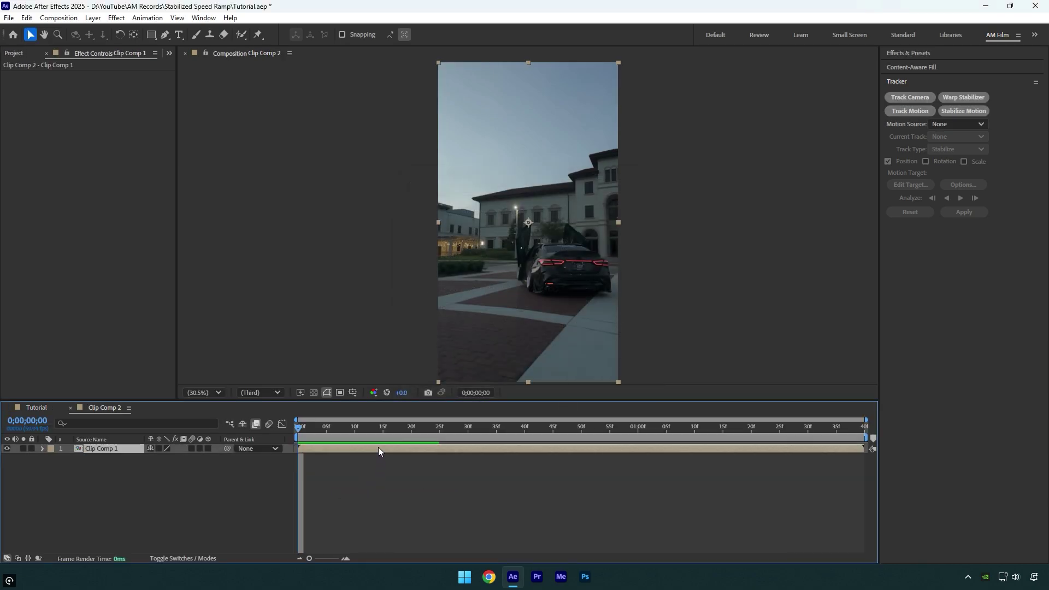
# Run Track Camera on the clip and select the resulting track points on the tail light
pyautogui.click(901, 98)
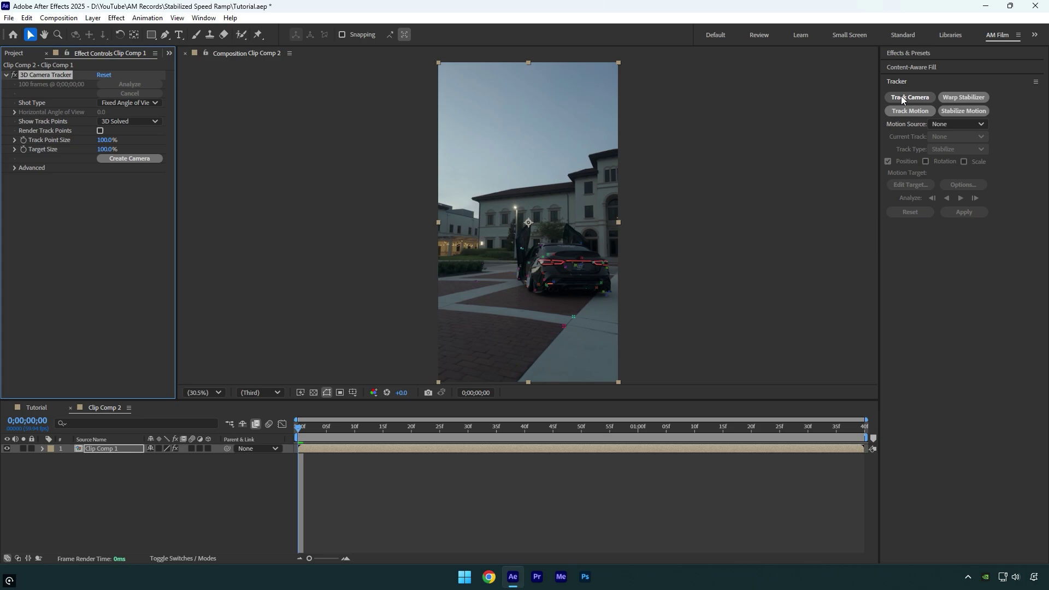
pyautogui.click(572, 270)
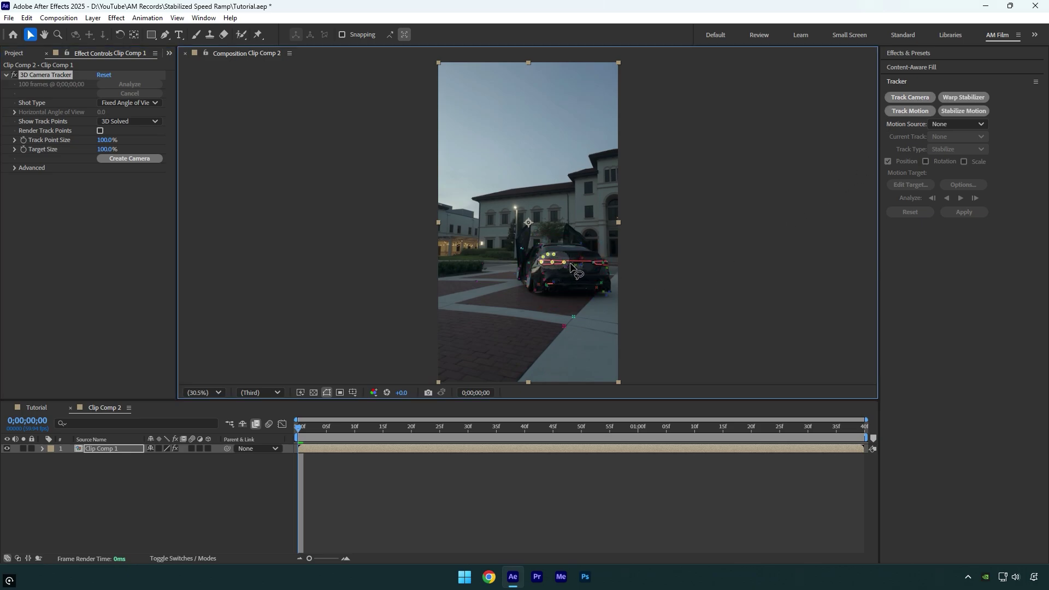
pyautogui.rightClick(553, 264)
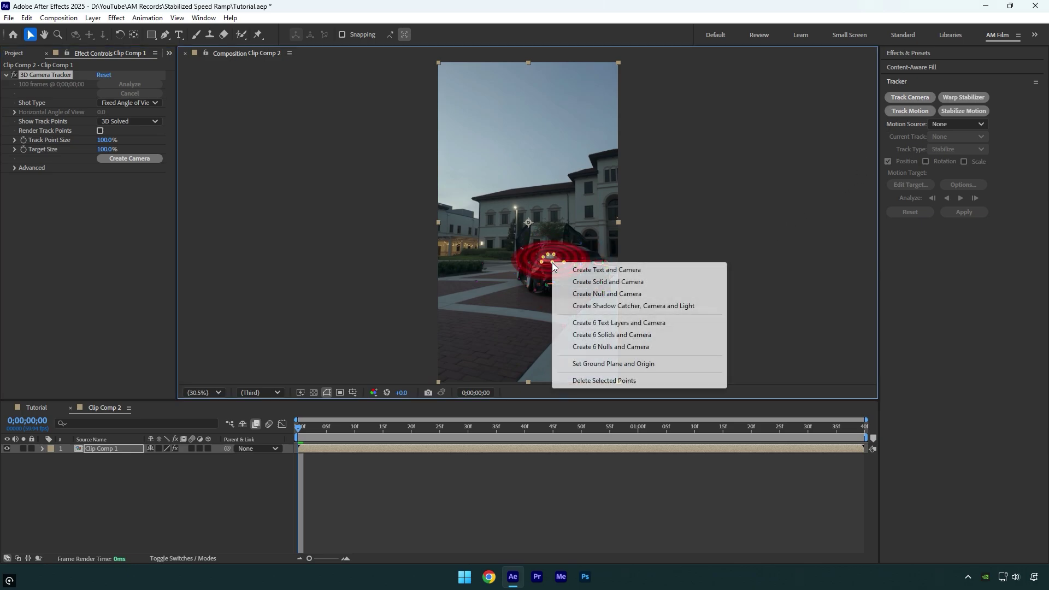
# Create a solid and camera from the track points, stand the solid upright, and scale it to 3%
pyautogui.click(574, 283)
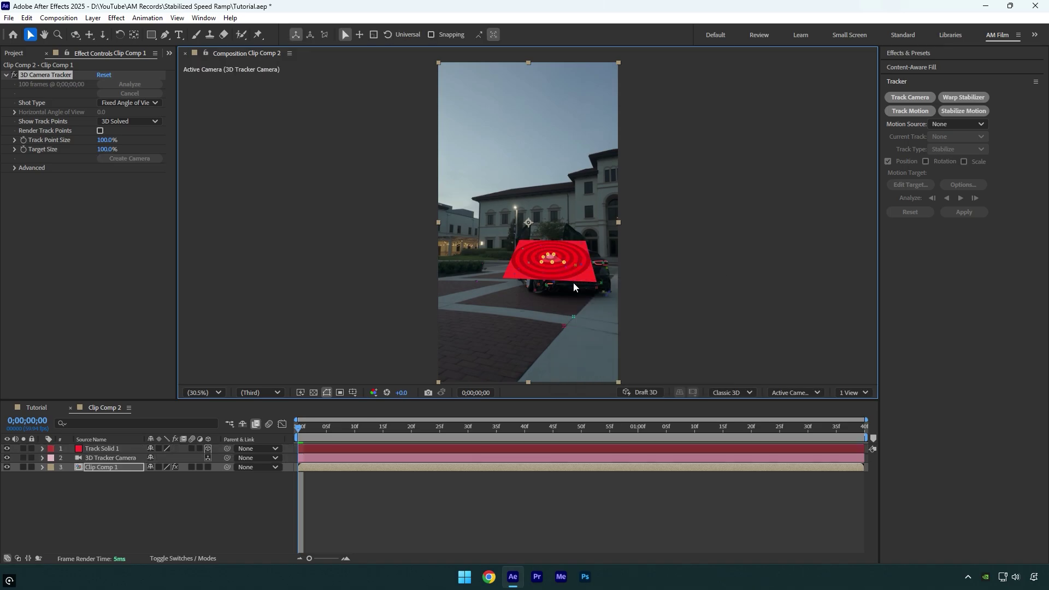
pyautogui.click(111, 449)
pyautogui.moveTo(557, 217); pyautogui.dragTo(544, 248)
pyautogui.press('s')
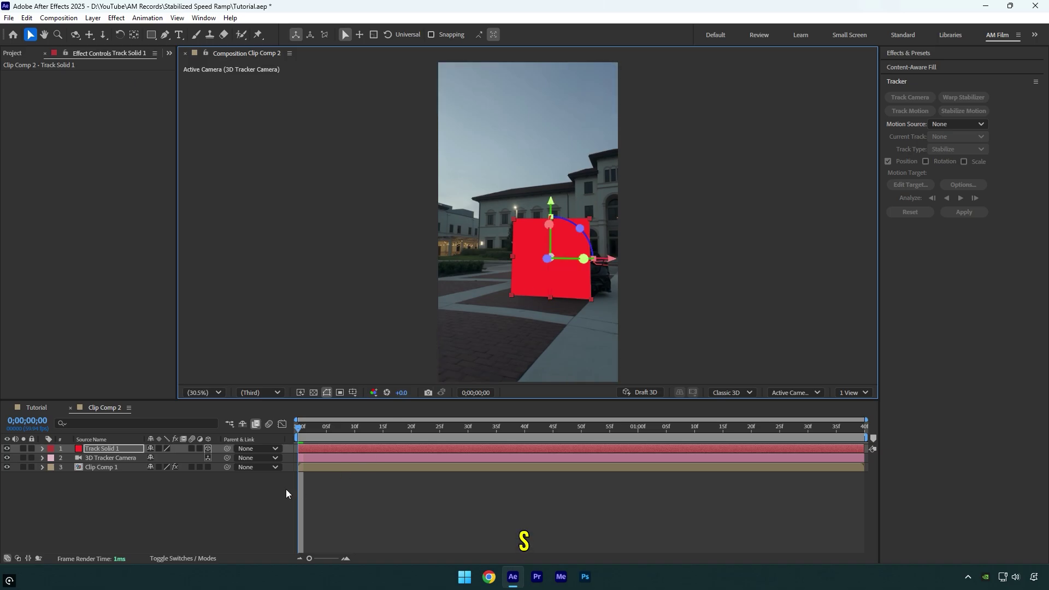
pyautogui.click(164, 459)
pyautogui.write('3')
pyautogui.press('Return')
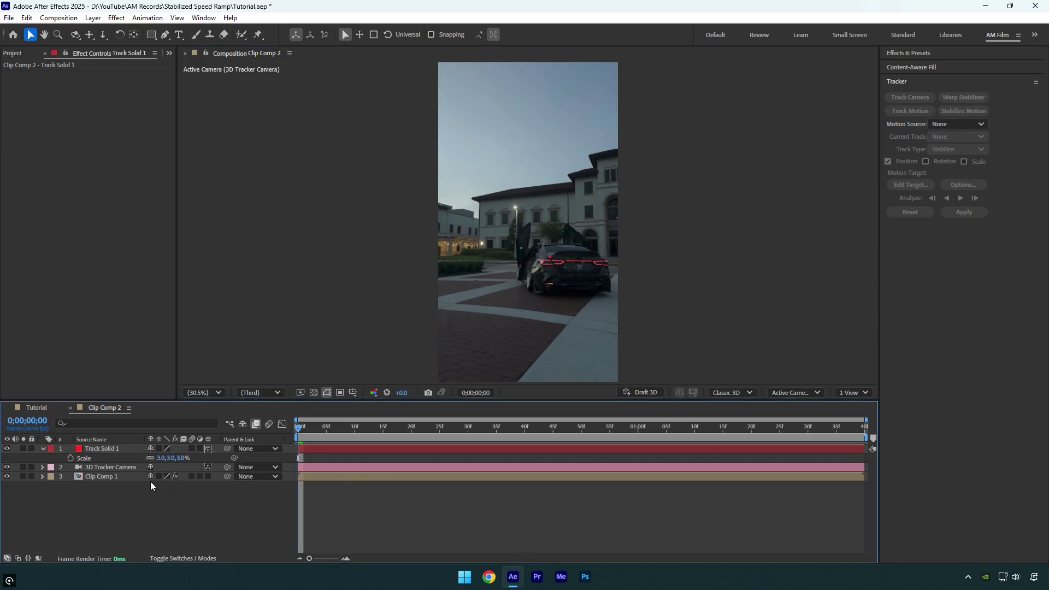
# Move Track Solid 1 onto the tail light and hide the Clip Comp 1 layer
pyautogui.scroll(4, 570, 306)
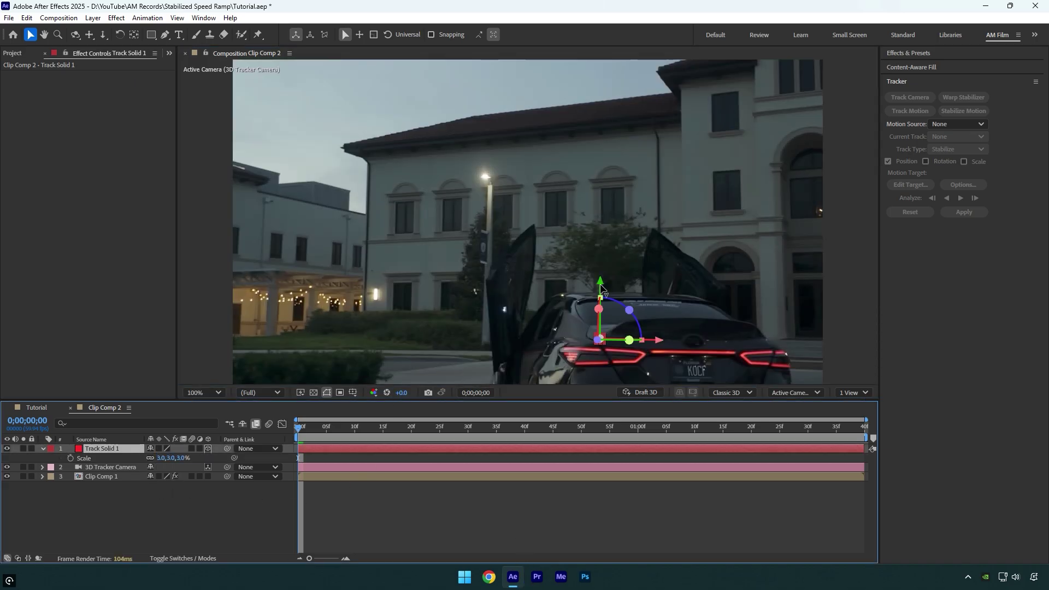
pyautogui.moveTo(601, 284); pyautogui.dragTo(600, 305)
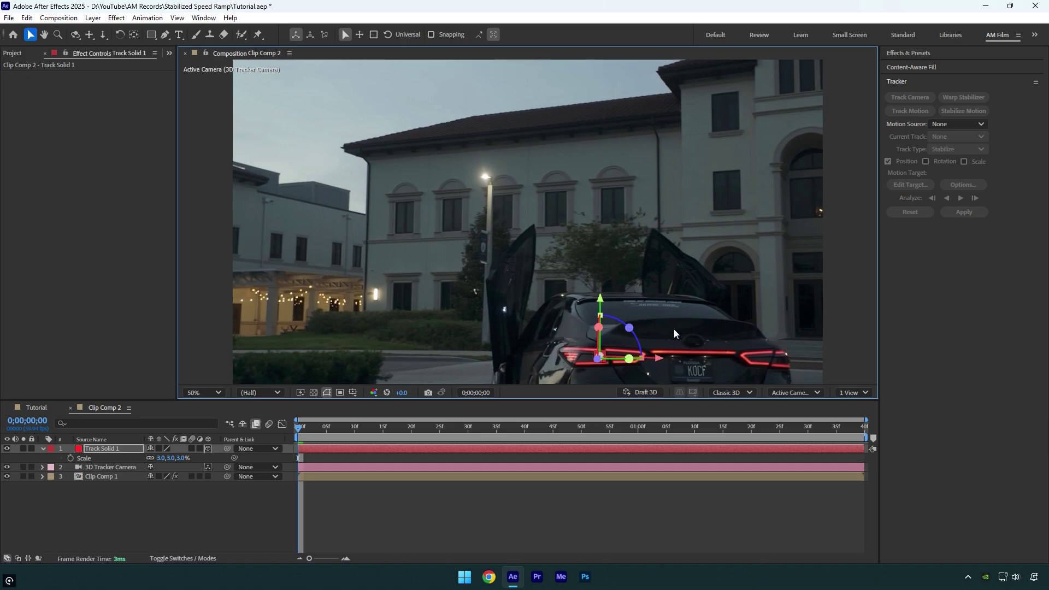
pyautogui.press(',')
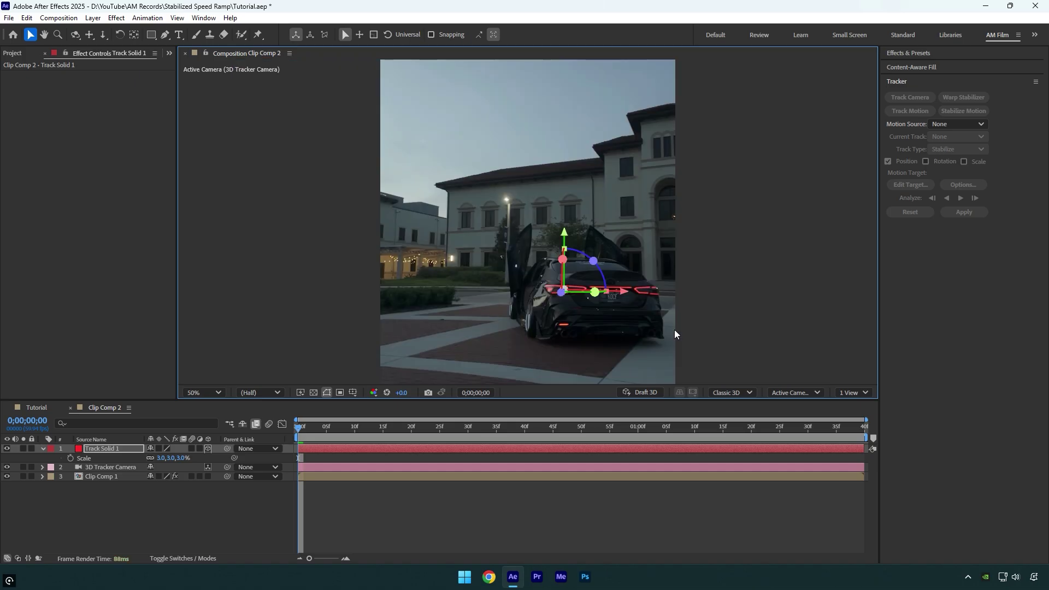
pyautogui.click(6, 476)
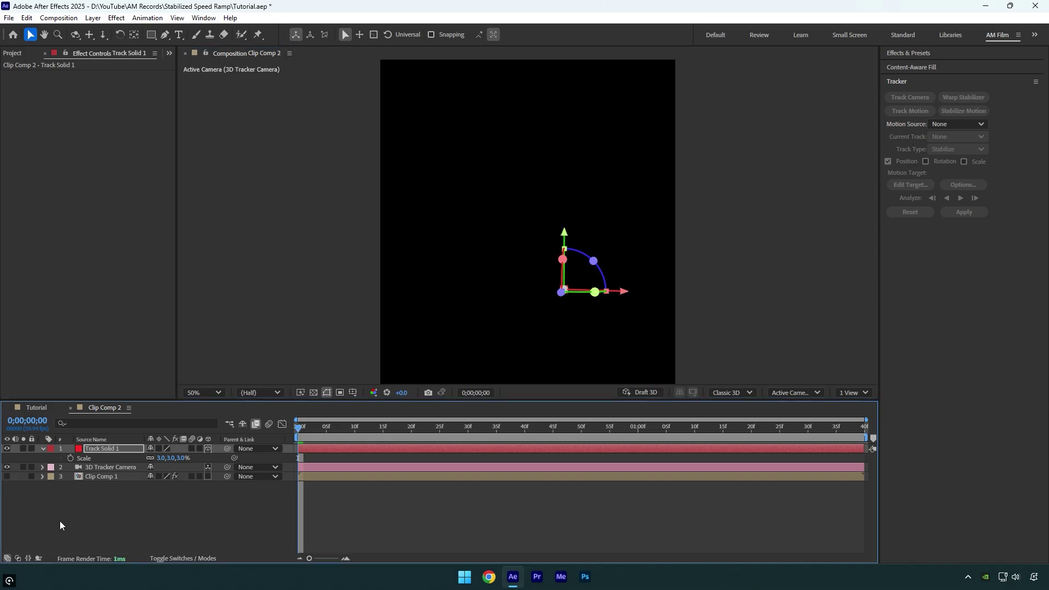
pyautogui.moveTo(60, 526); pyautogui.dragTo(109, 448)
# Pre-compose the selected layers into Pre-comp 1, moving all attributes into the new composition
pyautogui.rightClick(106, 477)
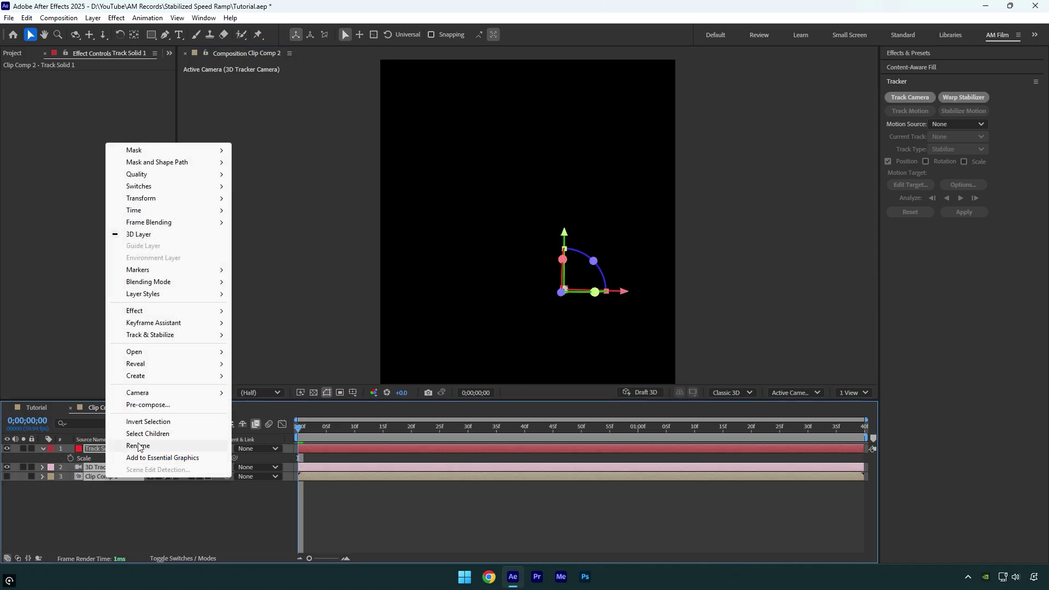
pyautogui.click(147, 405)
pyautogui.click(462, 295)
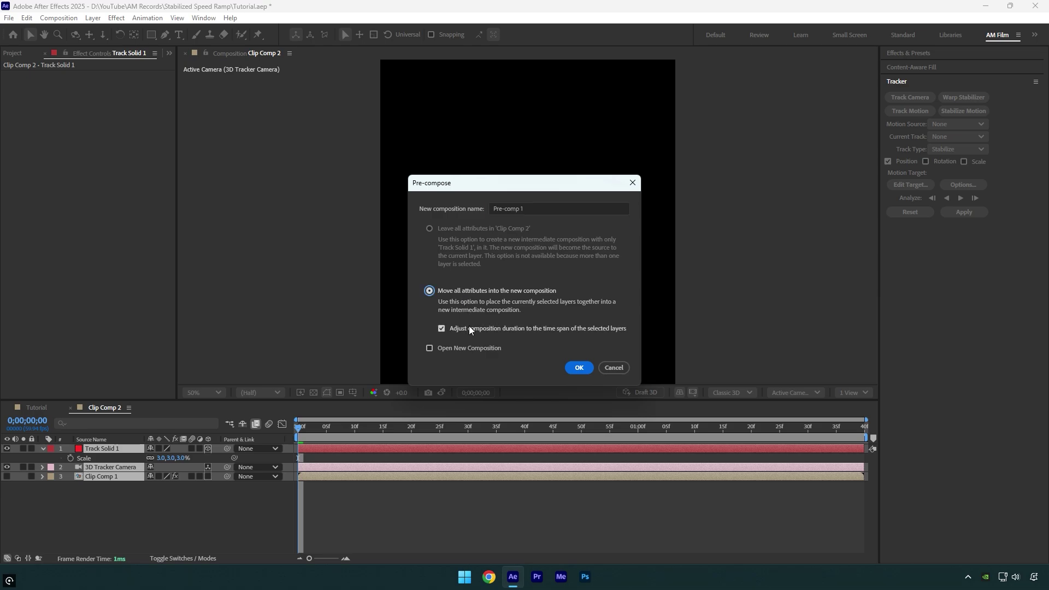
pyautogui.click(578, 367)
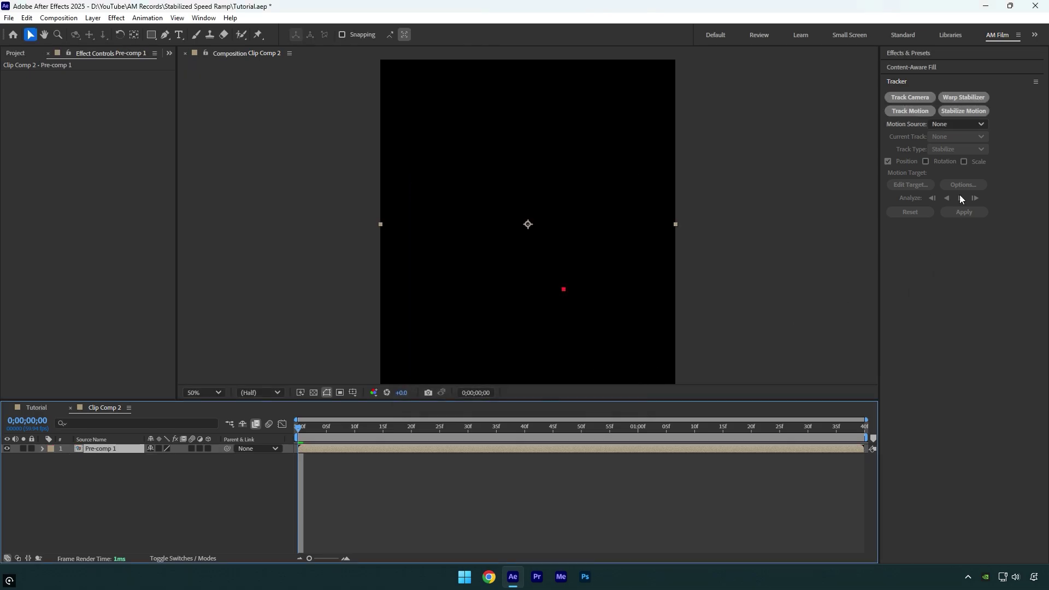
# Set up a Stabilize Motion track on the red dot using RGB, adapting the feature every frame
pyautogui.click(961, 112)
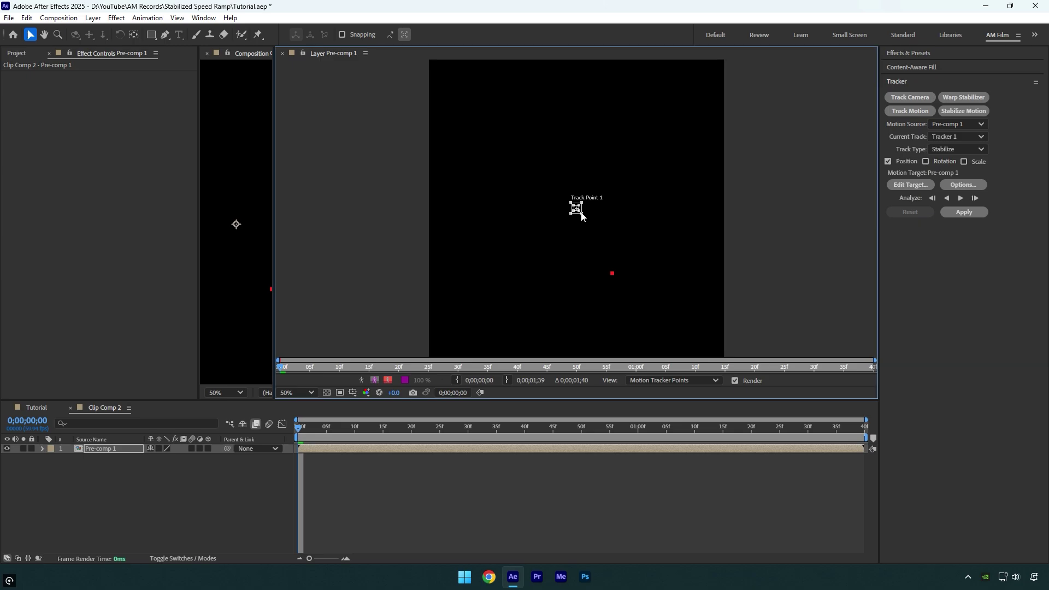
pyautogui.moveTo(577, 208); pyautogui.dragTo(632, 272)
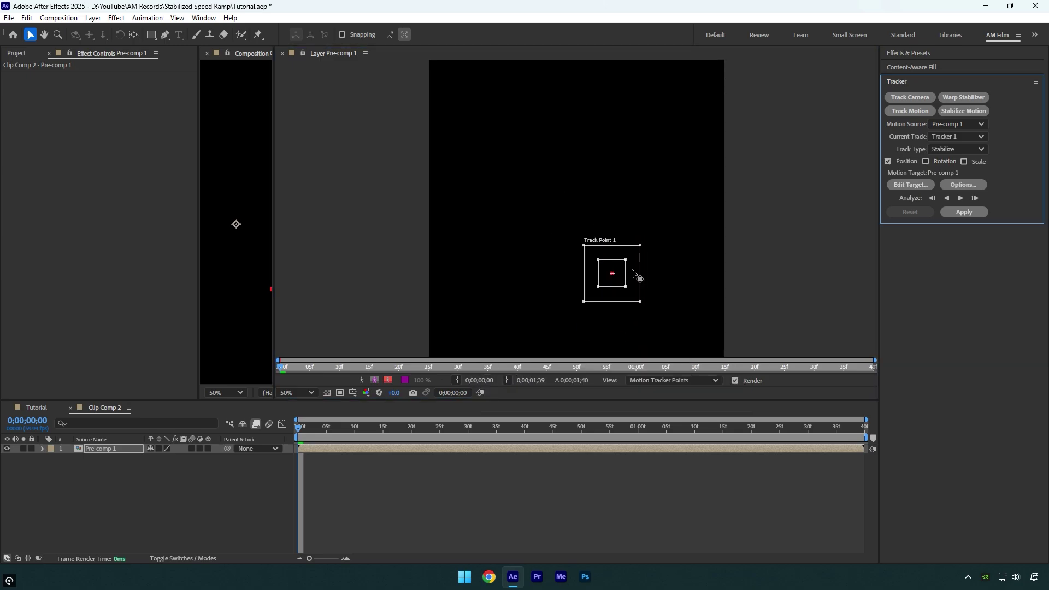
pyautogui.click(963, 185)
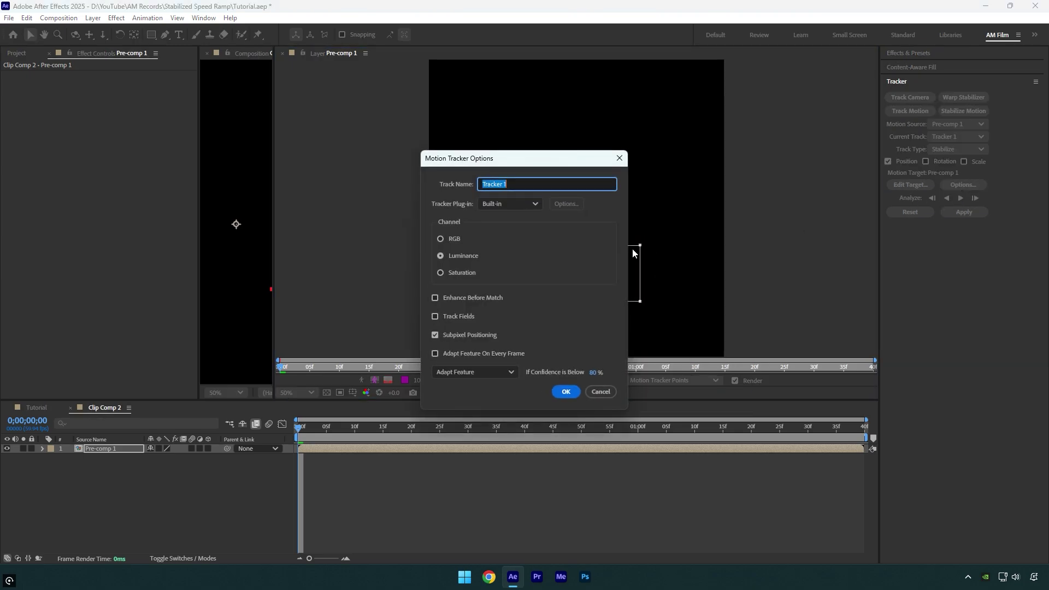
pyautogui.click(447, 243)
pyautogui.click(443, 359)
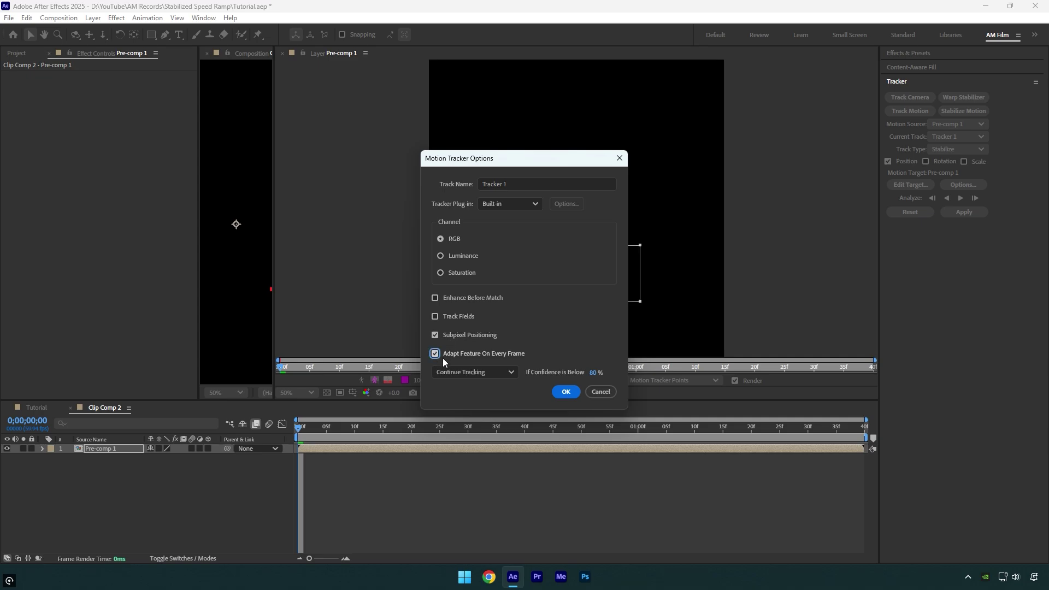
pyautogui.click(566, 392)
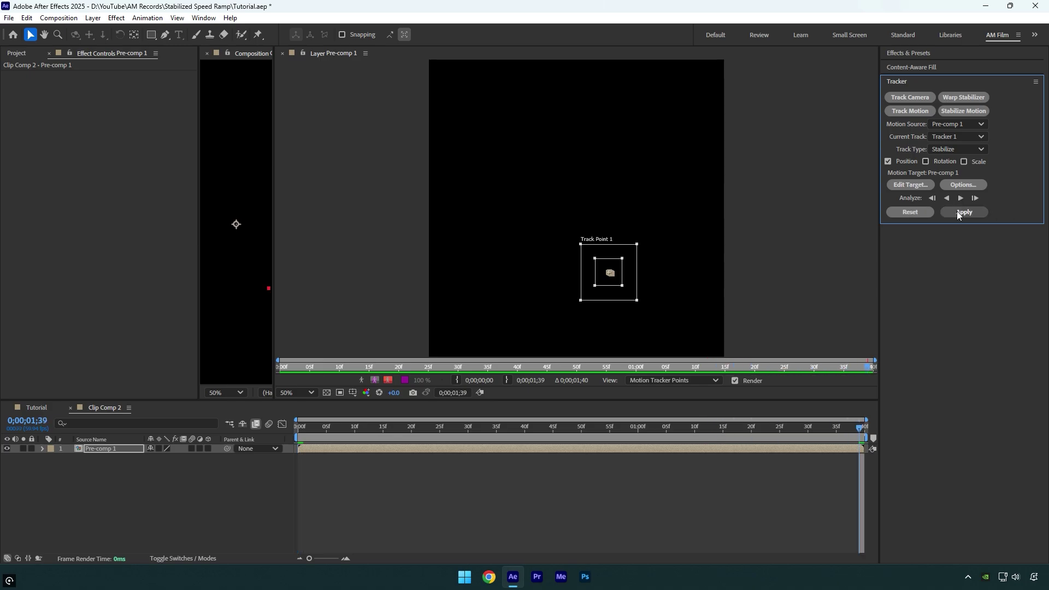
# Apply the stabilization track on X and Y, then close the Layer panel
pyautogui.click(956, 211)
pyautogui.click(531, 298)
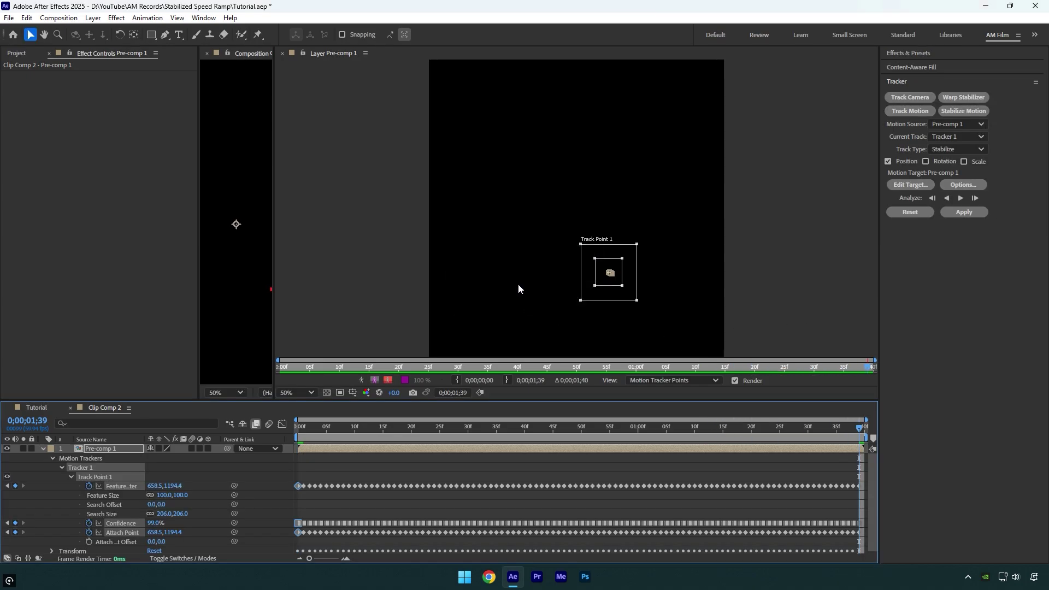
pyautogui.click(283, 53)
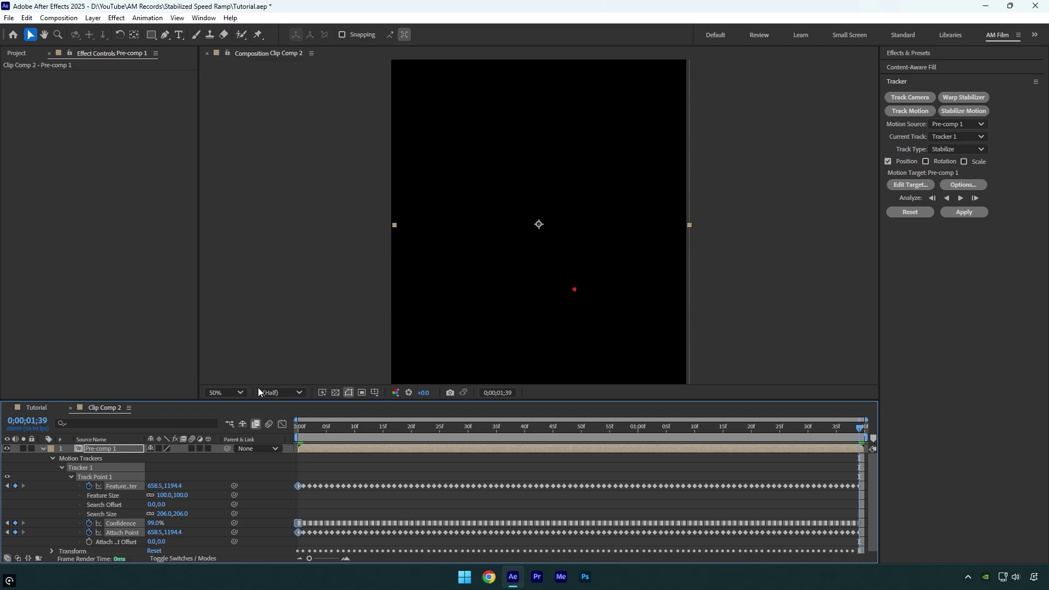
# In Pre-comp 1, hide Track Solid 1 and show Clip Comp 1, then return to Clip Comp 2 at Fit zoom
pyautogui.doubleClick(97, 448)
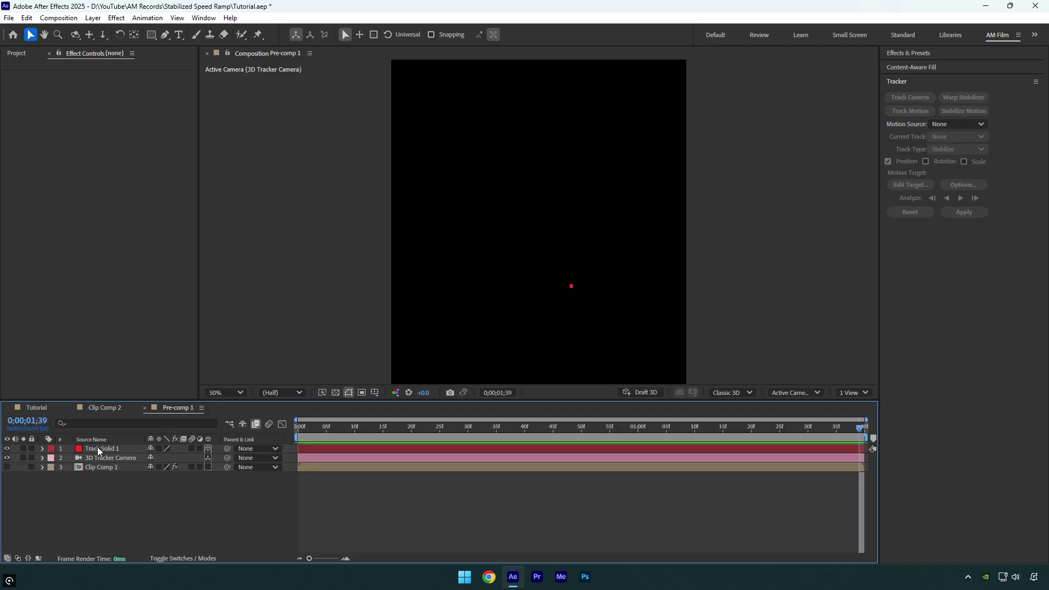
pyautogui.click(8, 449)
pyautogui.click(6, 467)
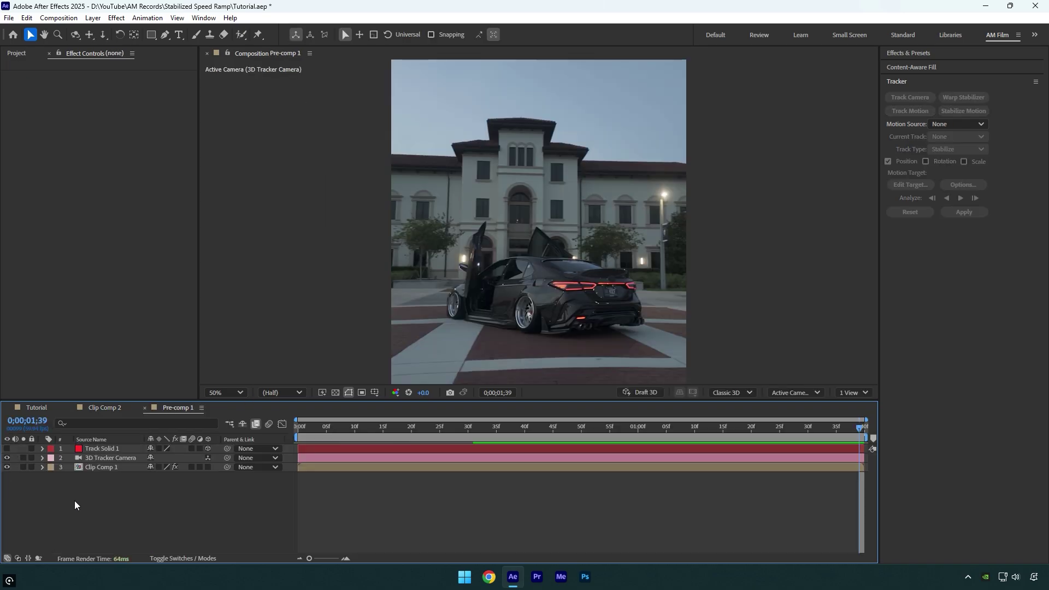
pyautogui.click(144, 410)
pyautogui.click(224, 392)
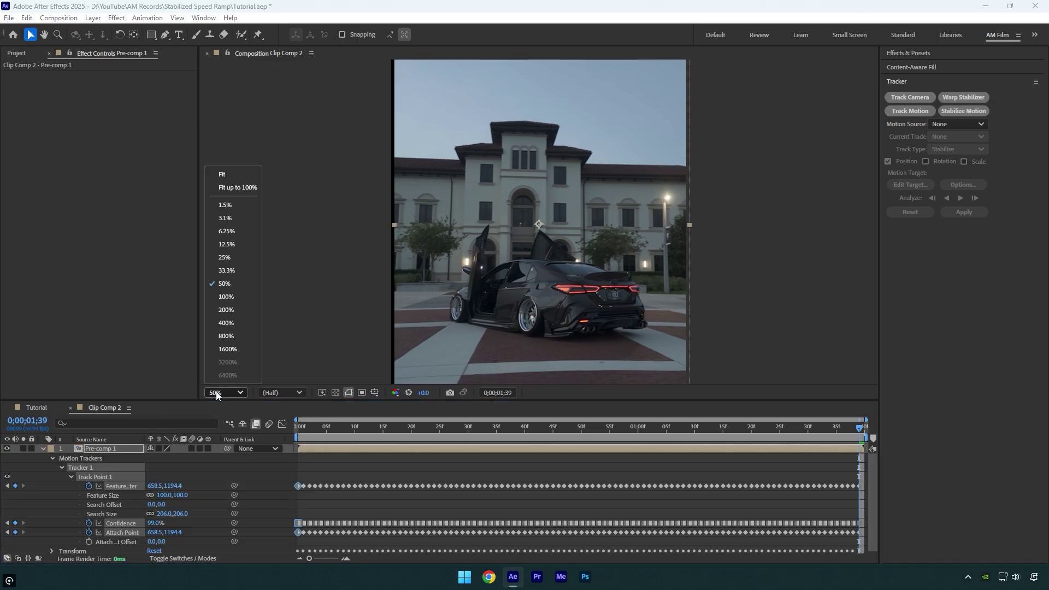
pyautogui.click(247, 190)
pyautogui.click(267, 431)
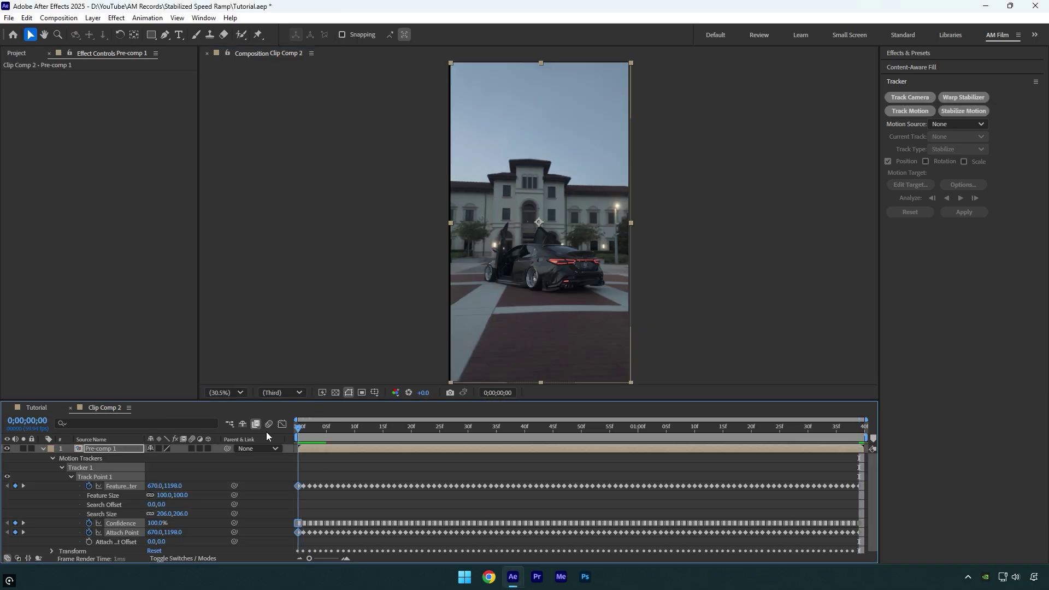
# Preview the stabilized clip, turn on the Proportional Grid, and nudge the layer upward
pyautogui.press('space')
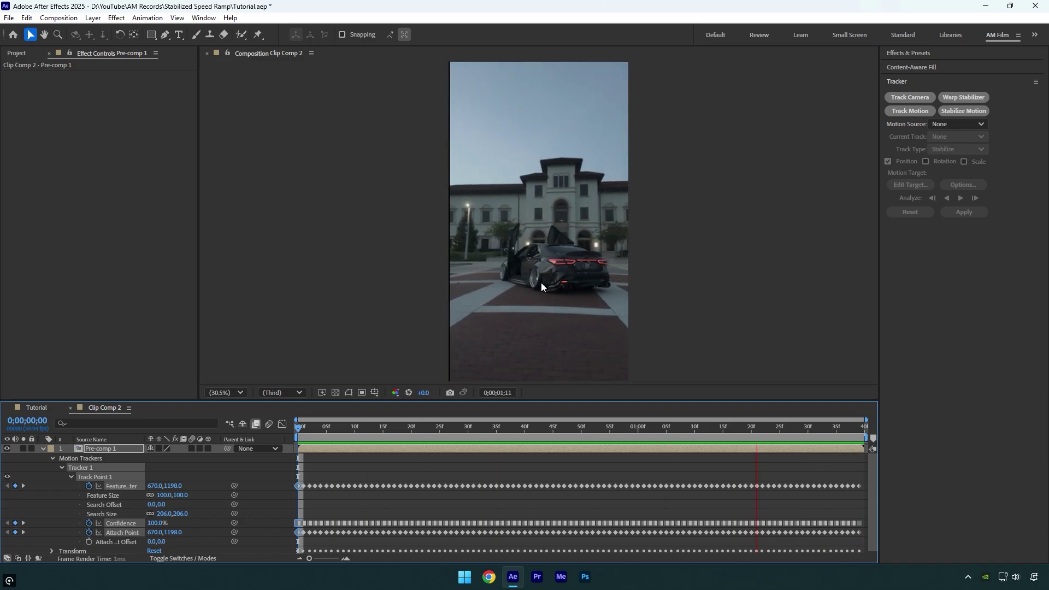
pyautogui.click(541, 283)
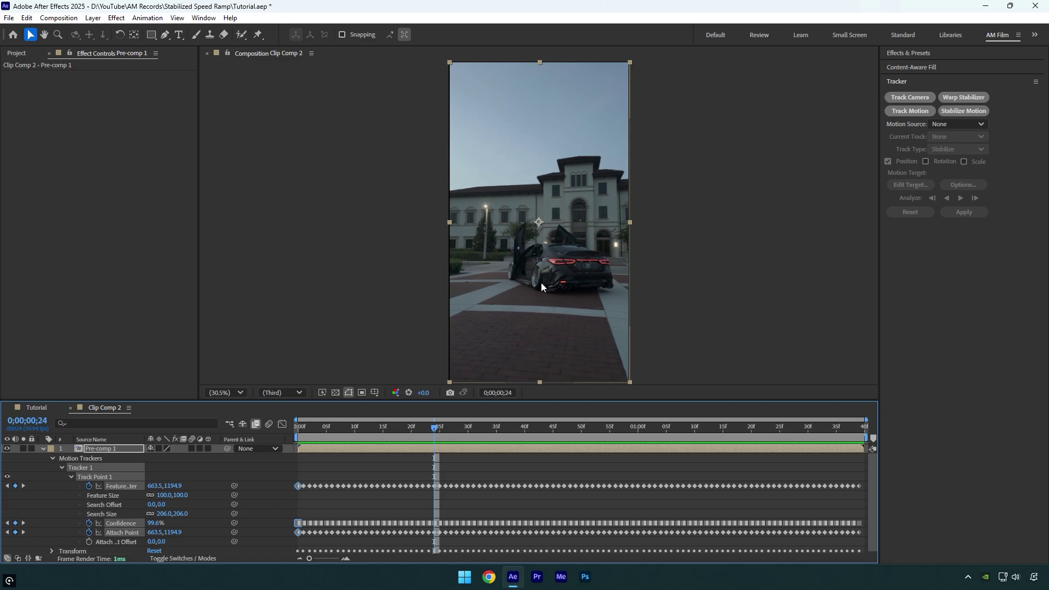
pyautogui.click(373, 393)
pyautogui.click(402, 418)
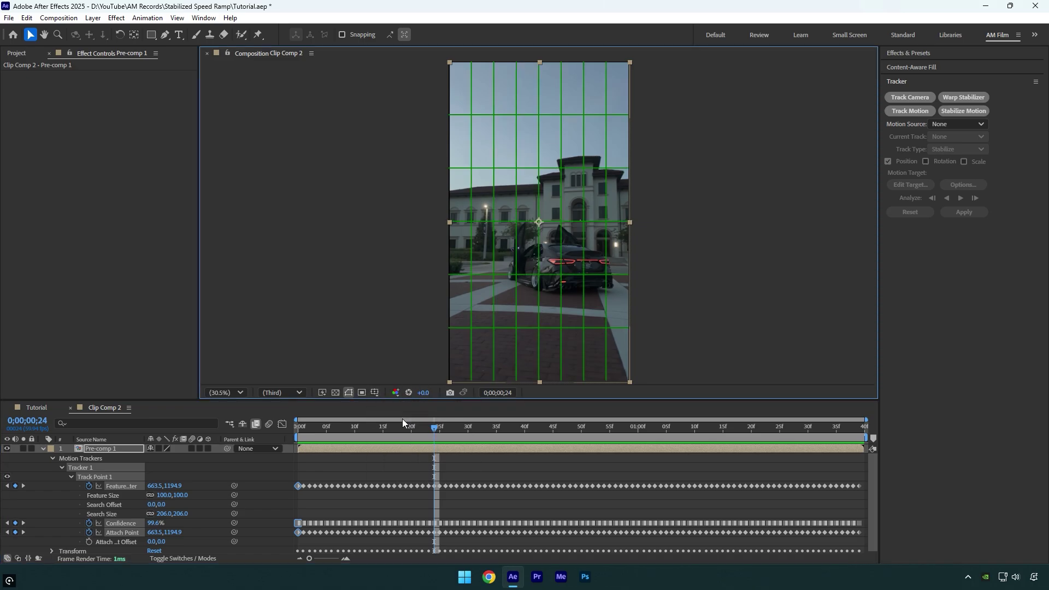
pyautogui.moveTo(581, 320)
pyautogui.mouseDown()
pyautogui.moveTo(578, 309)
pyautogui.moveTo(562, 324)
pyautogui.mouseUp()
# Scale Pre-comp 1 to 140%, reposition it up and left, and preview from the first frame
pyautogui.press('s')
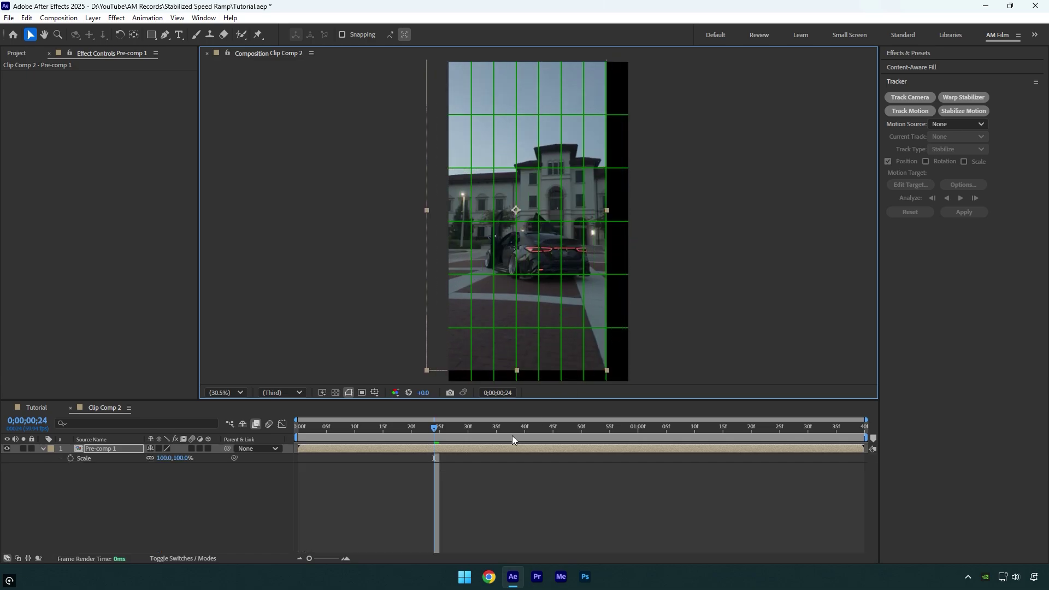
pyautogui.click(167, 458)
pyautogui.press('Return')
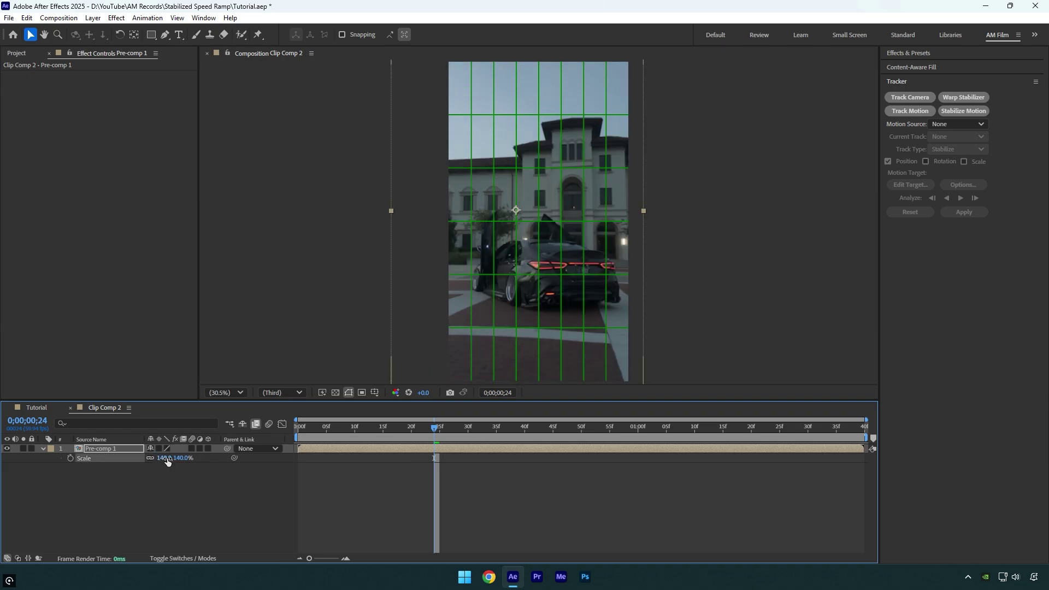
pyautogui.moveTo(563, 336); pyautogui.dragTo(554, 287)
pyautogui.moveTo(462, 425); pyautogui.dragTo(240, 432)
pyautogui.press('space')
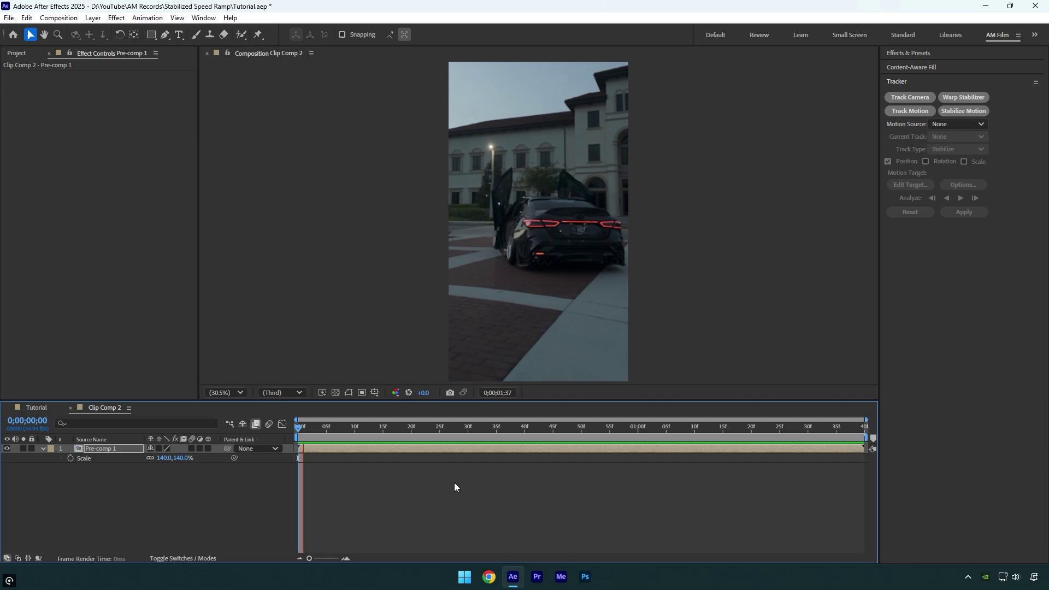
# Back in the Tutorial comp, preview all three stabilized clips and select layer 3, Clip Comp 2
pyautogui.press('space')
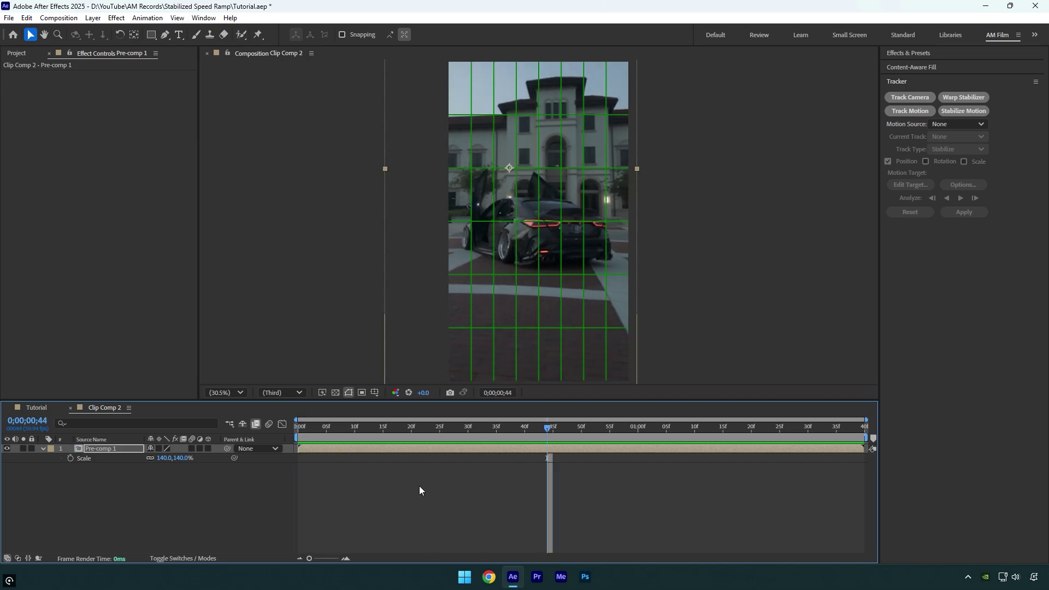
pyautogui.click(71, 408)
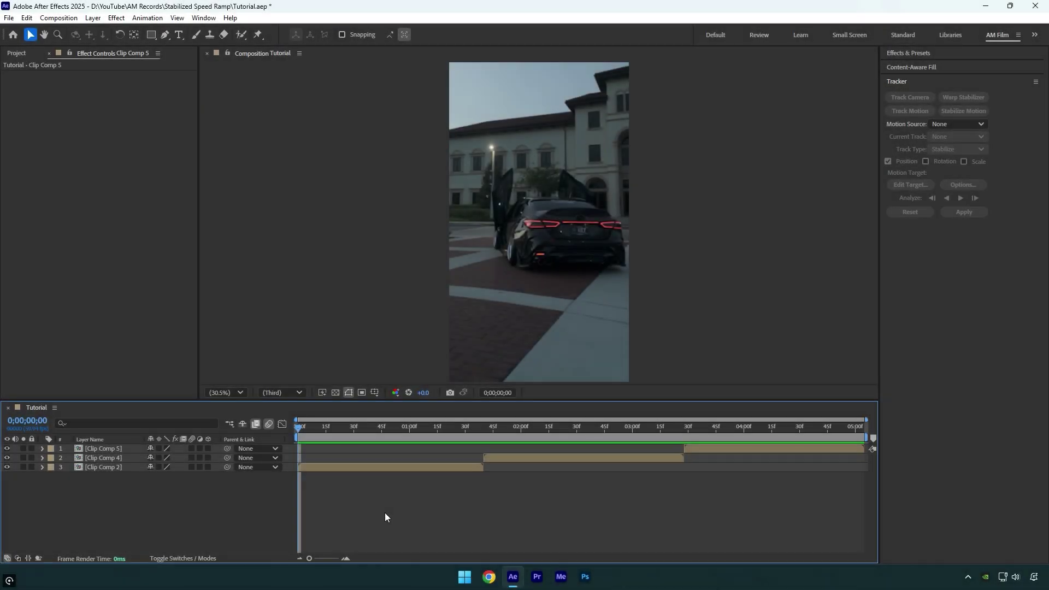
pyautogui.press('space')
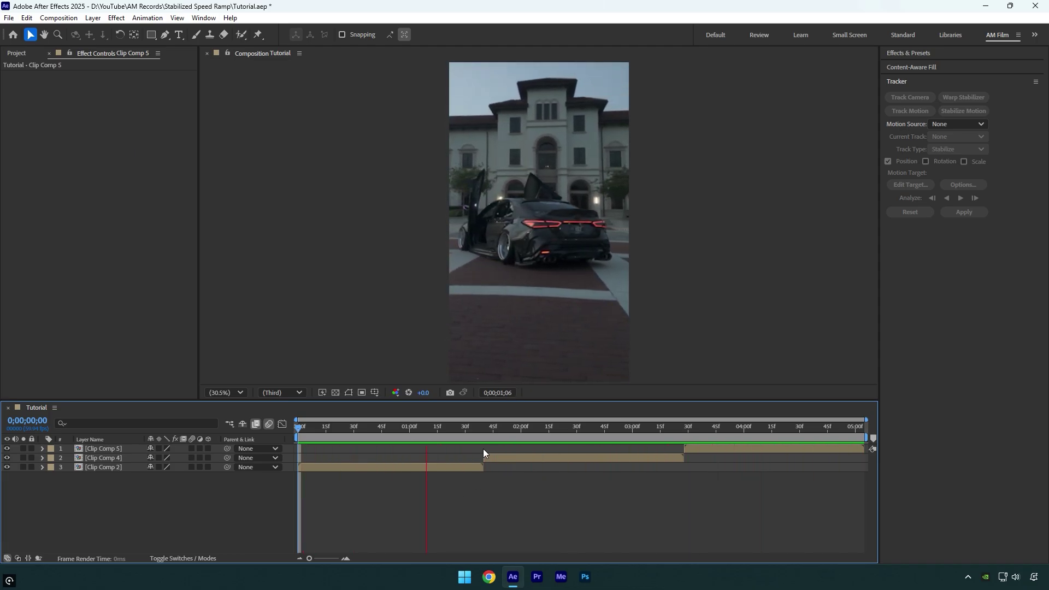
pyautogui.press('space')
pyautogui.click(336, 467)
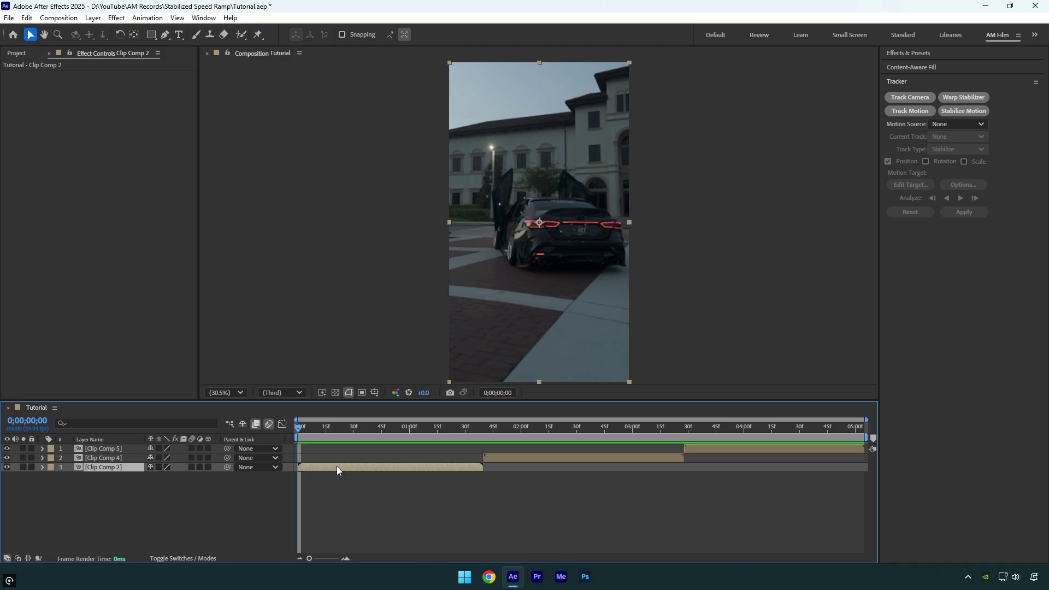
# Apply RSMB Pro with Main_BG Sensitivity 100 and Blur Amt 0.70, then toggle it off and on to compare
pyautogui.hotkey('ctrl', 'space')
pyautogui.write('rsmb')
pyautogui.click(291, 457)
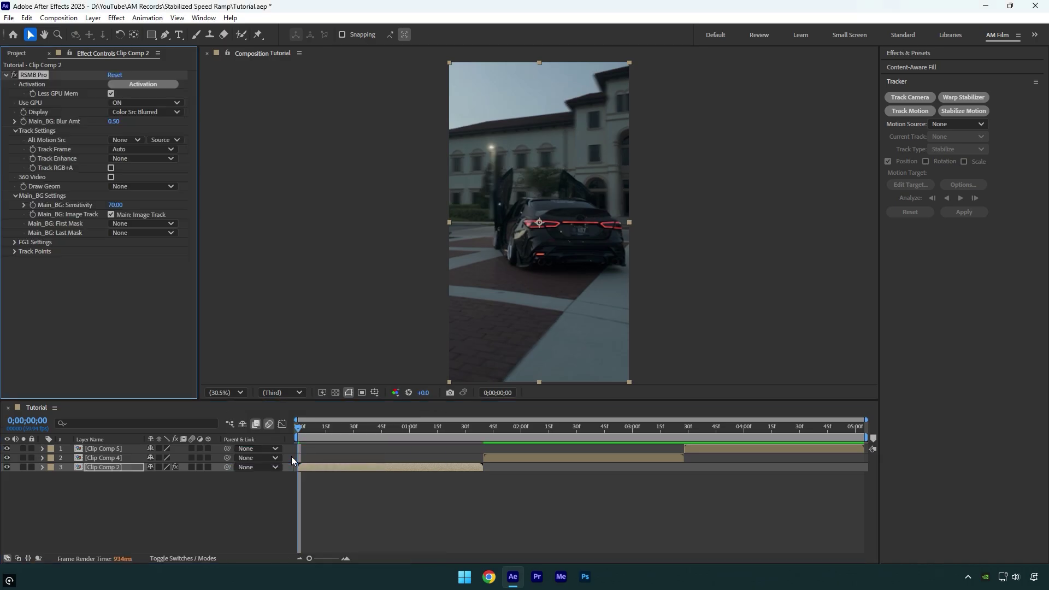
pyautogui.moveTo(116, 205); pyautogui.dragTo(153, 205)
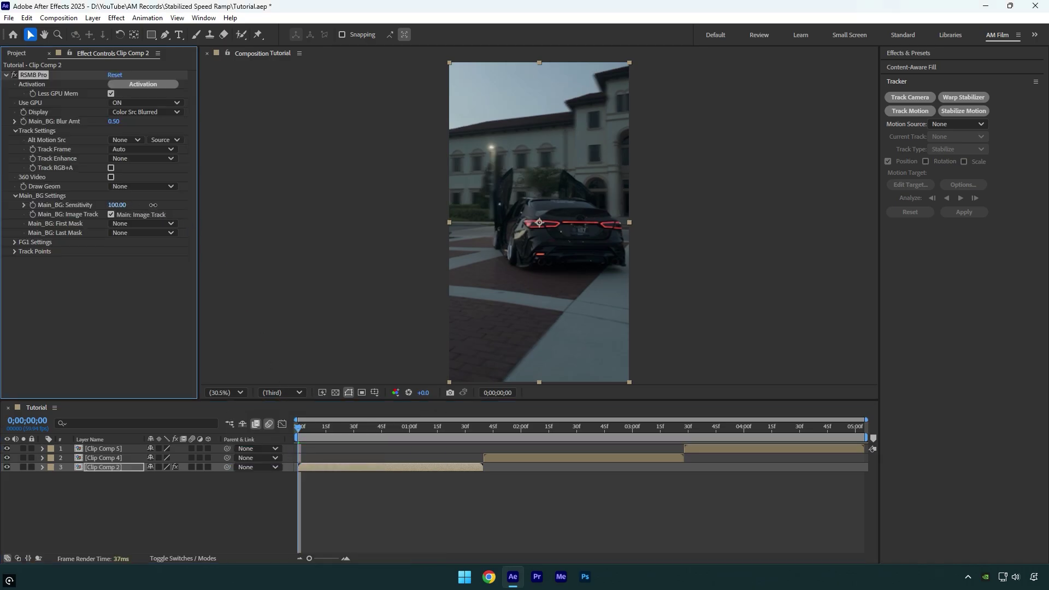
pyautogui.write('07')
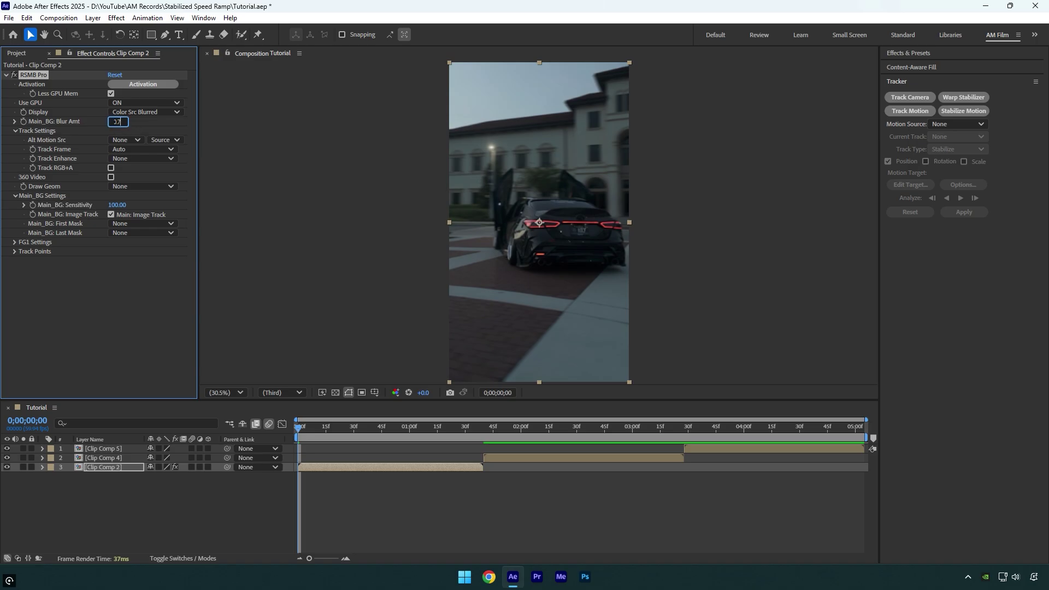
pyautogui.press('Return')
pyautogui.click(14, 75)
pyautogui.click(14, 75)
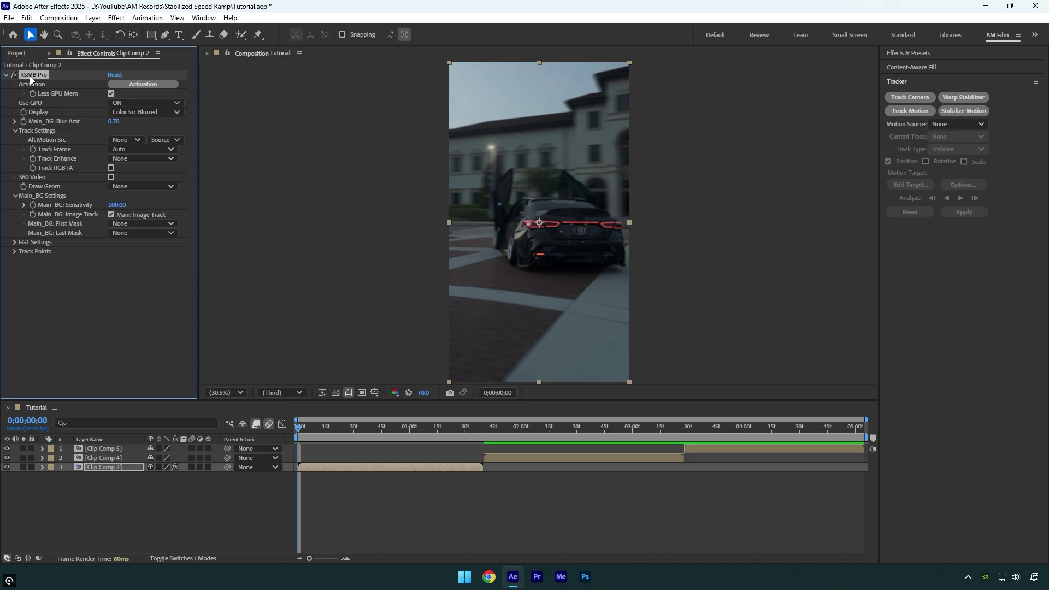